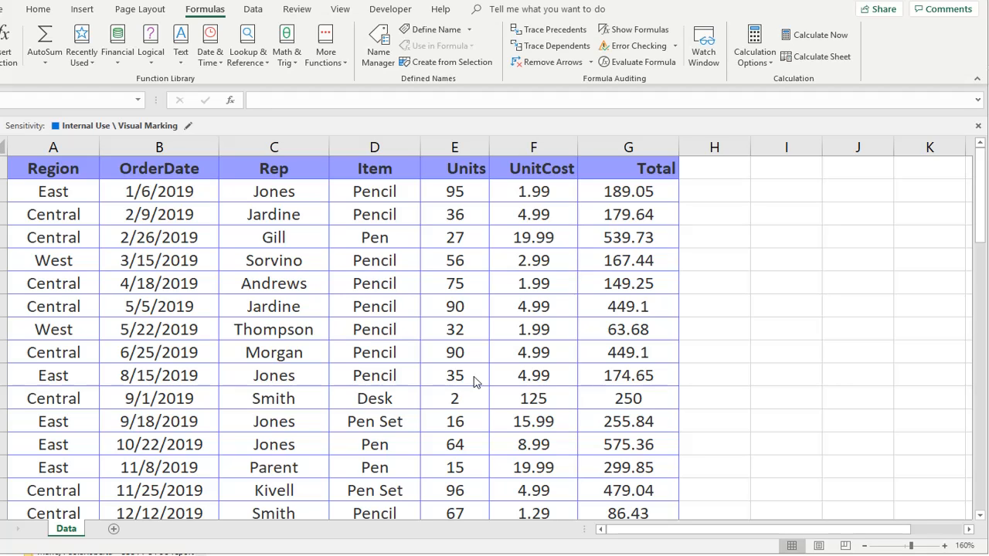
key(ctrl+Home)
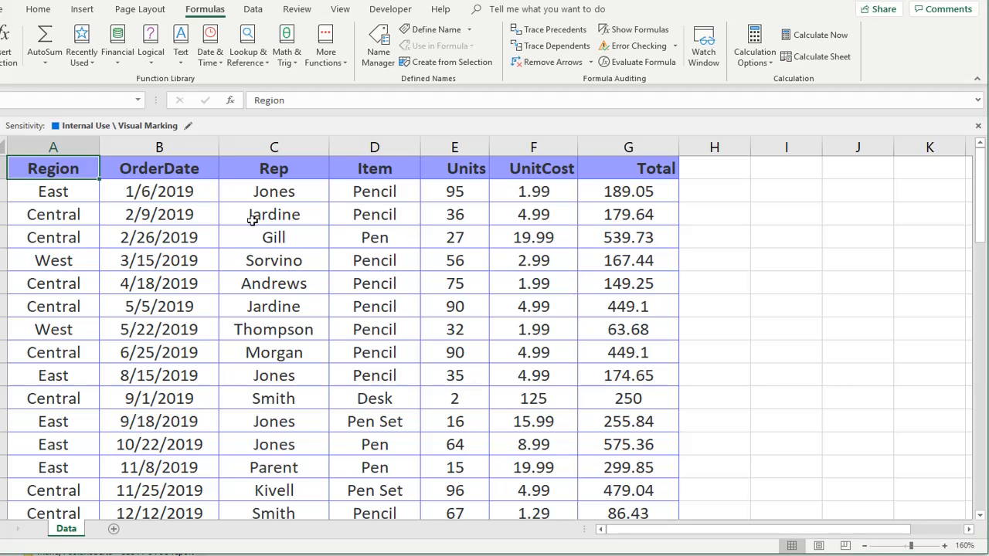
drag(88, 168, 621, 382)
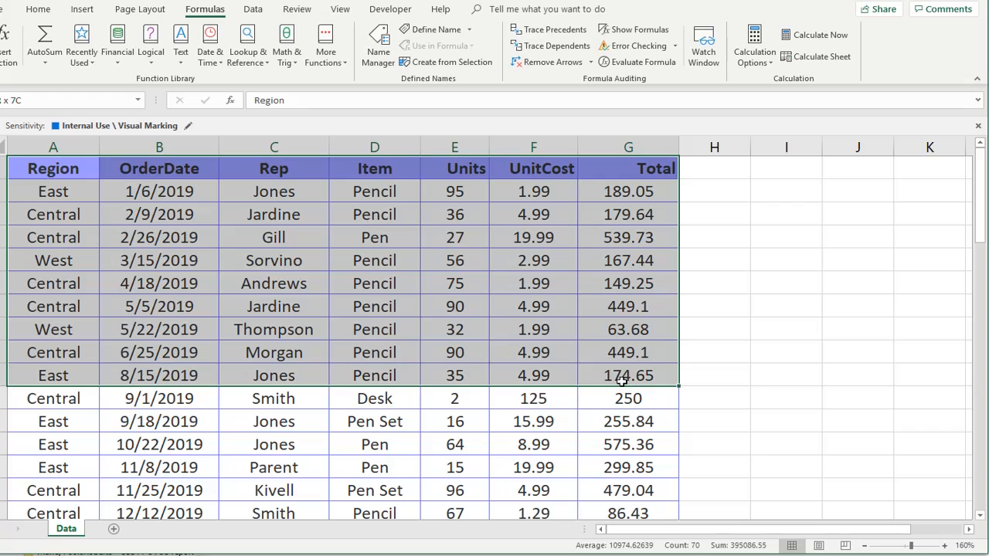
click(621, 382)
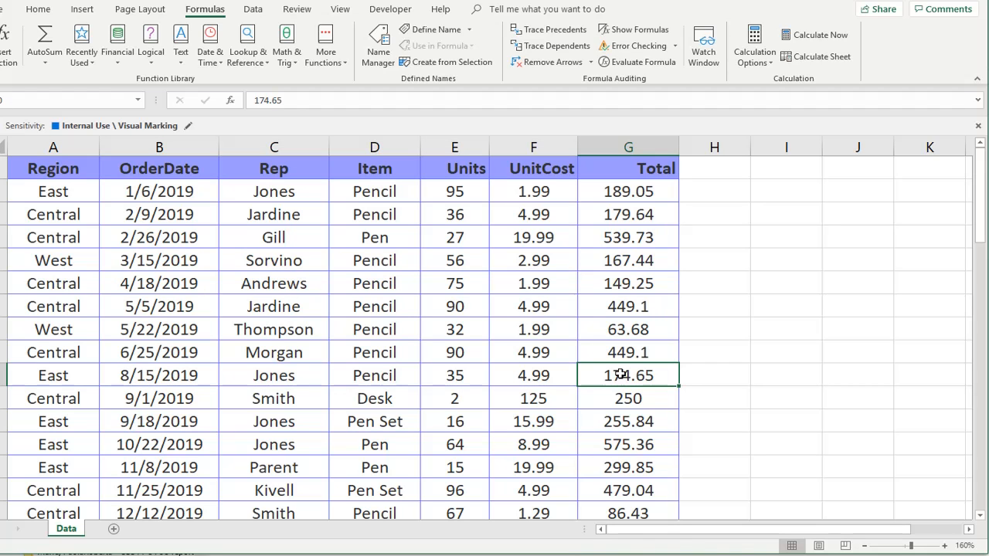
- Create a pivot table on a new worksheet from the full data range A1:G57 of the Data sheet
click(74, 171)
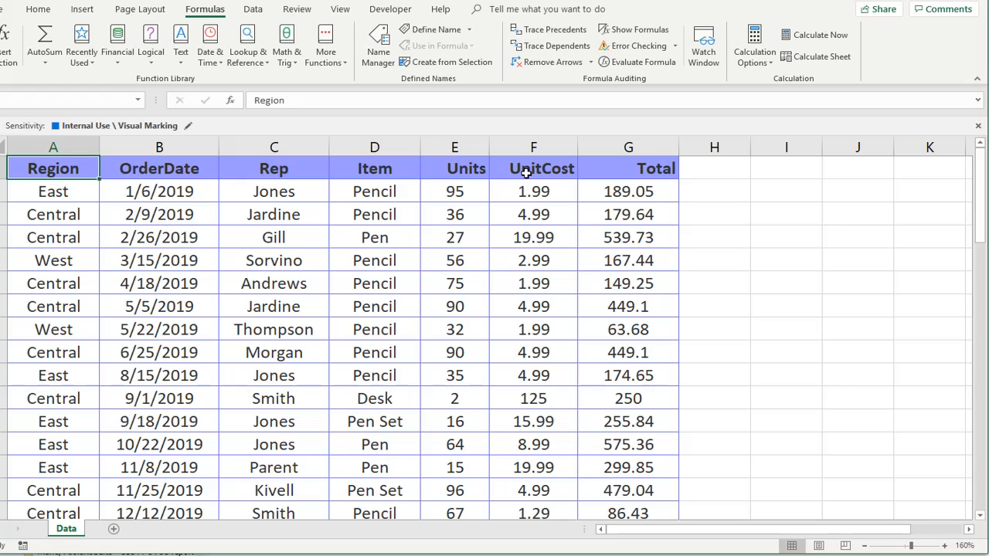
key(ctrl+shift+Right)
key(ctrl+shift+Left)
key(ctrl+shift+Right)
key(ctrl+shift+Down)
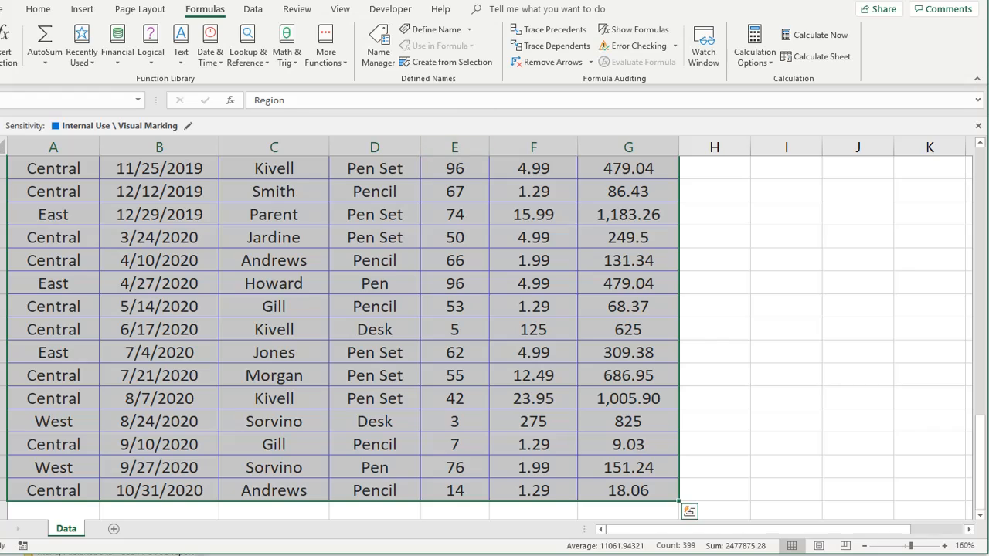
click(82, 9)
click(11, 41)
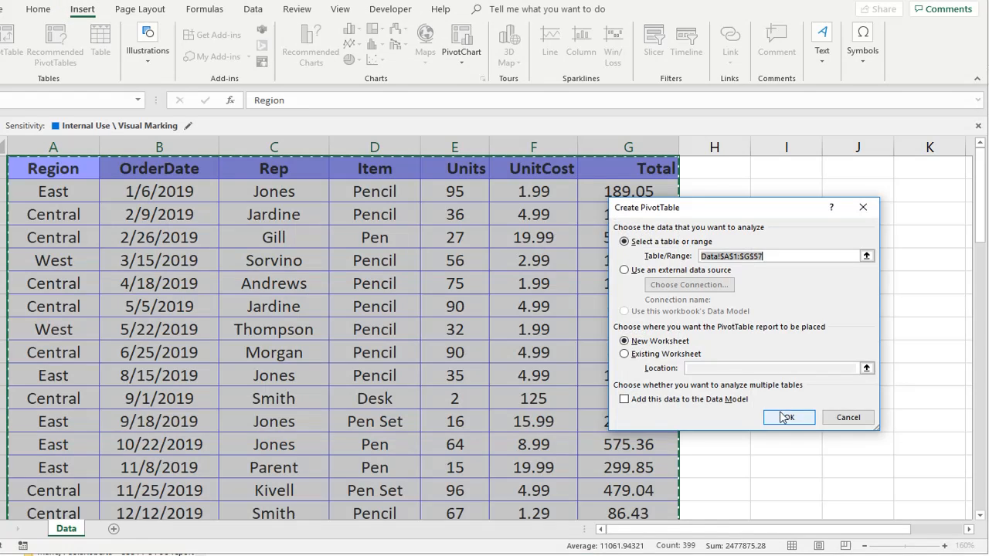
click(786, 417)
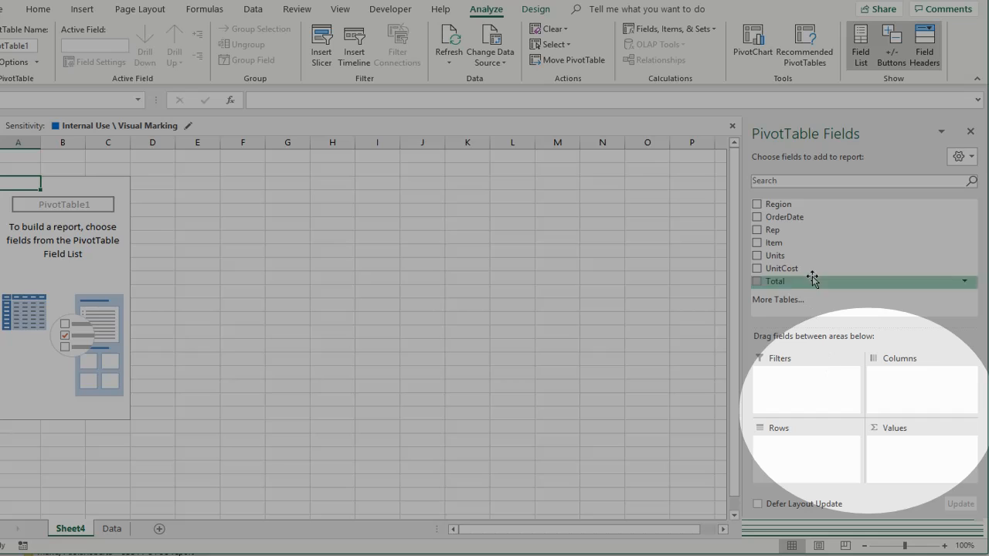
- Add Region to the pivot table's rows and Total to its values as a sum
drag(778, 204, 818, 461)
drag(777, 283, 889, 457)
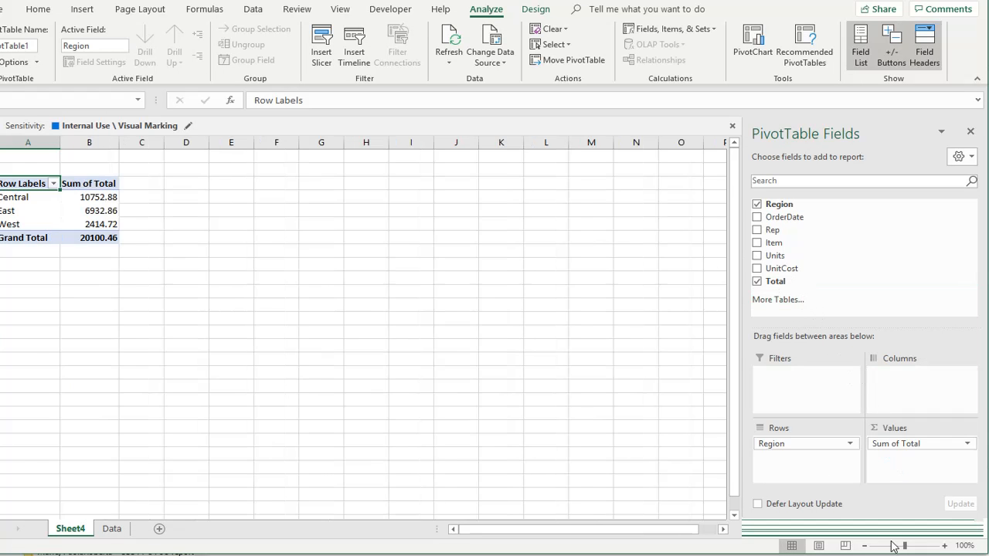
drag(904, 545, 910, 546)
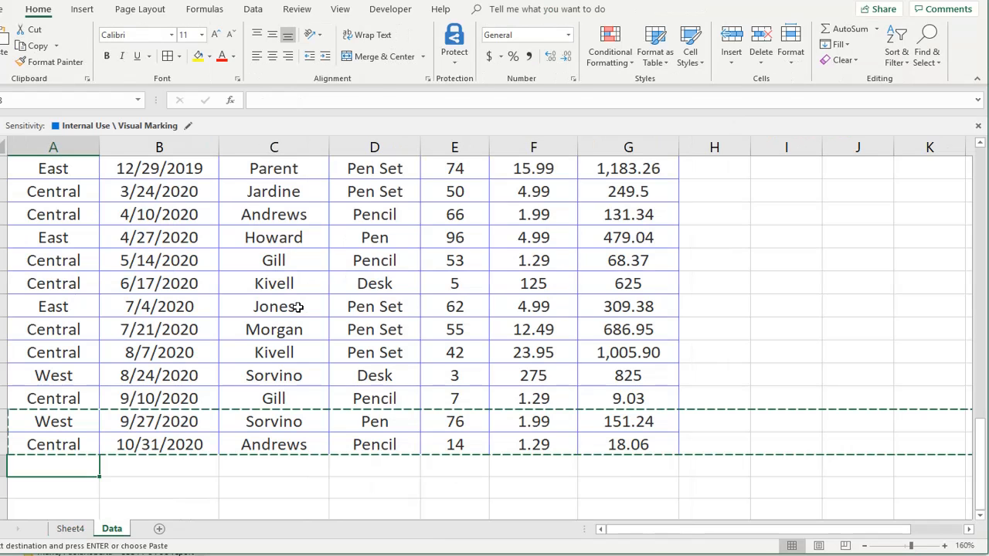
- Append copies of the last two records, dated 9/27/2020 and 10/31/2020, directly below the data on the Data sheet
text(West	9/27/2020	Sorvino	Pen	76	1.99	151.24 Central	10/31/2020	Andrews	Pencil	14	1.29	18.06)
key(Left)
key(Escape)
key(Up)
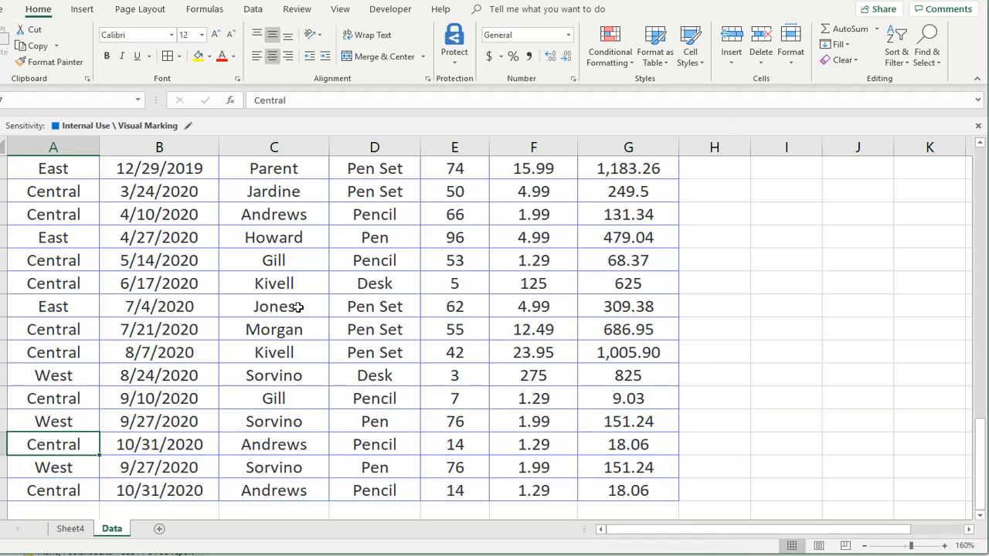
- Examine the appended records and select the Total column's values to check their sum
key(Down)
key(Right)
key(Right)
key(Right)
key(Right)
key(Right)
key(Right)
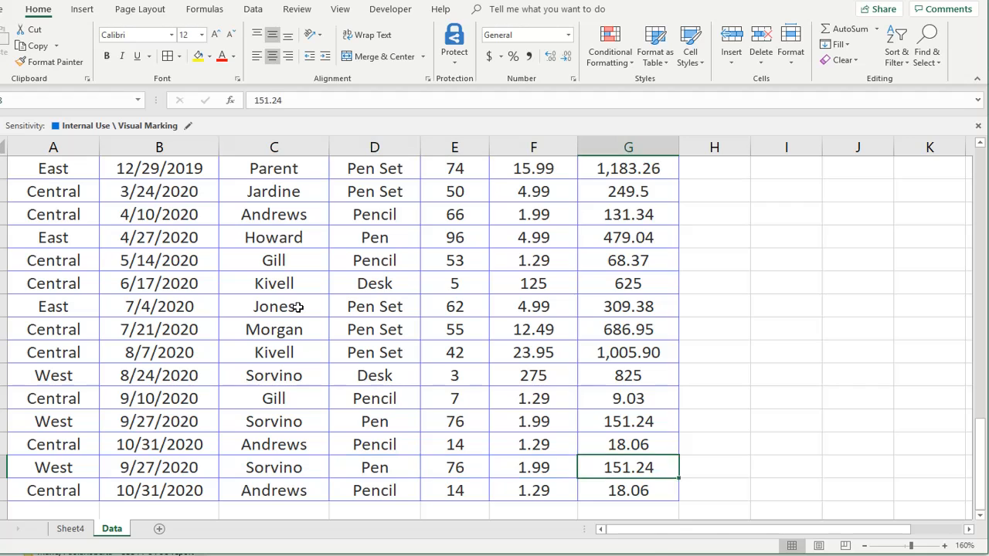
key(ctrl+Up)
key(Down)
key(ctrl+shift+Down)
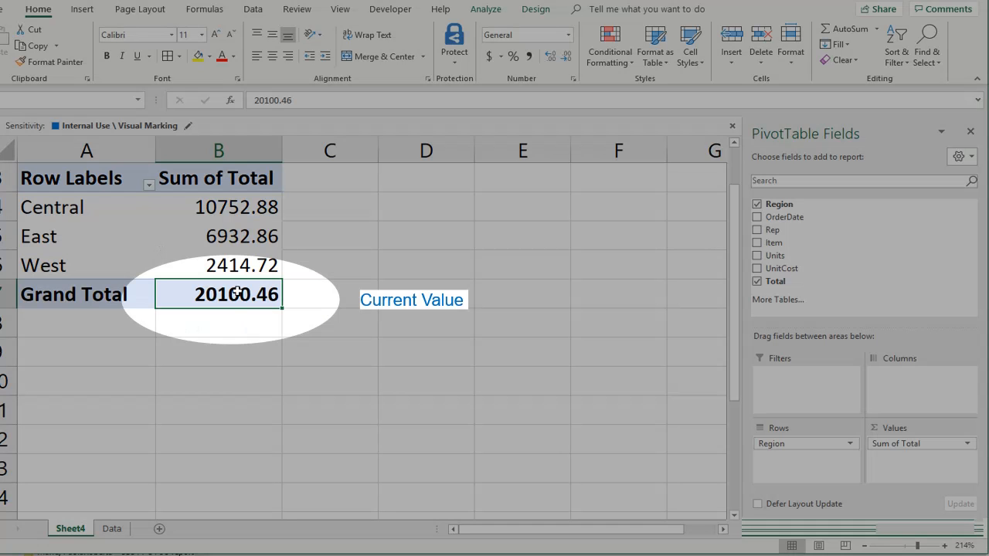
- Refresh the pivot table and extend its data source to Data!$A$1:$G$59 so that the appended rows are included
right_click(243, 296)
click(278, 350)
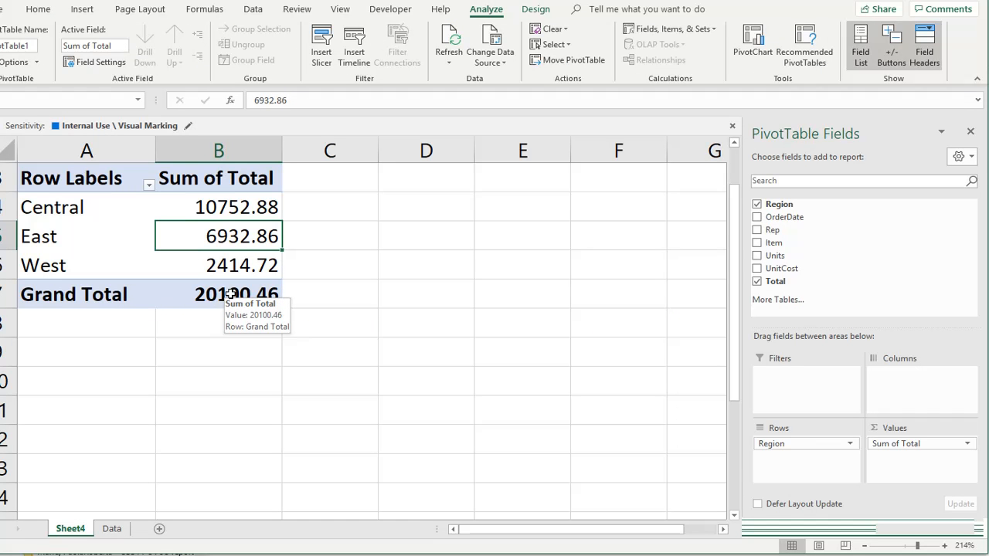
click(491, 39)
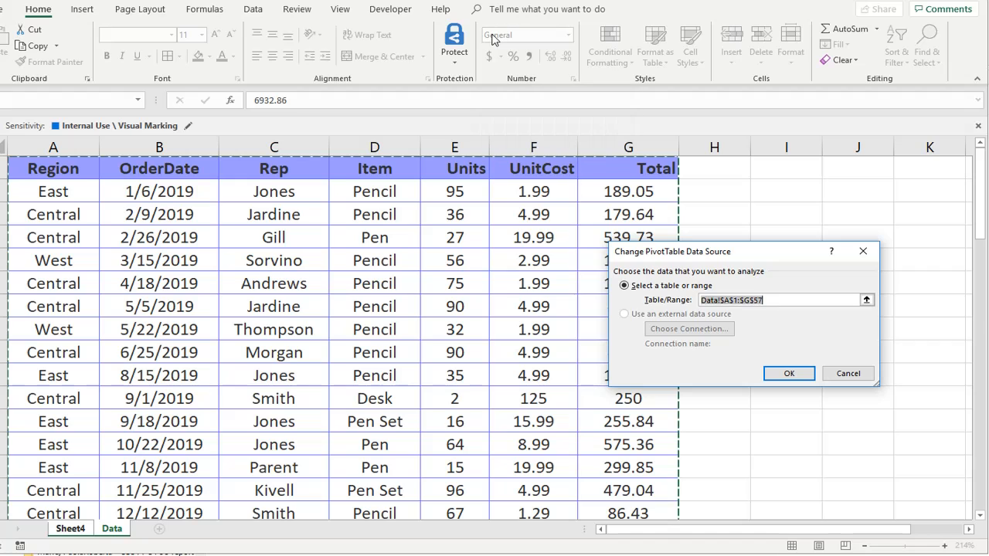
key(ctrl+Home)
key(ctrl+shift+Right)
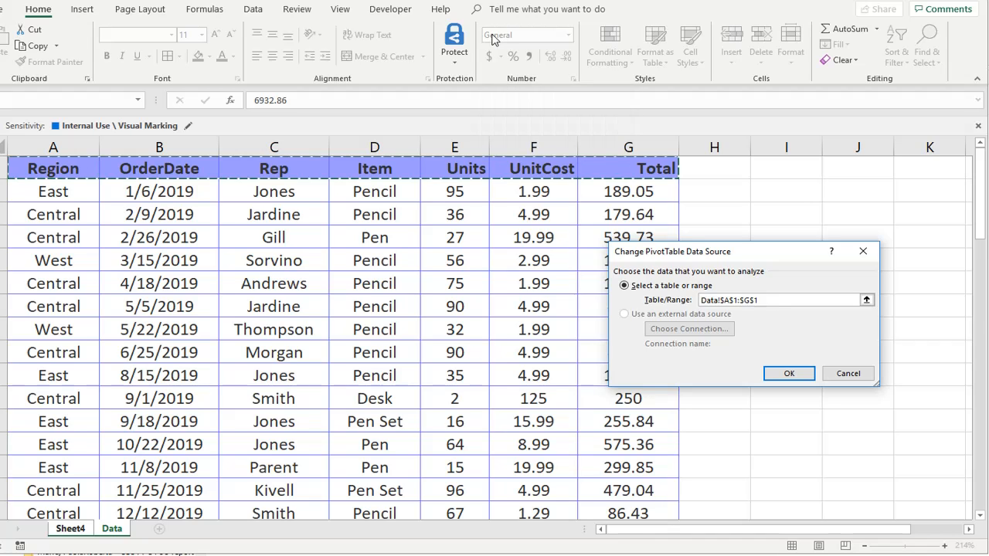
key(ctrl+shift+Down)
key(Return)
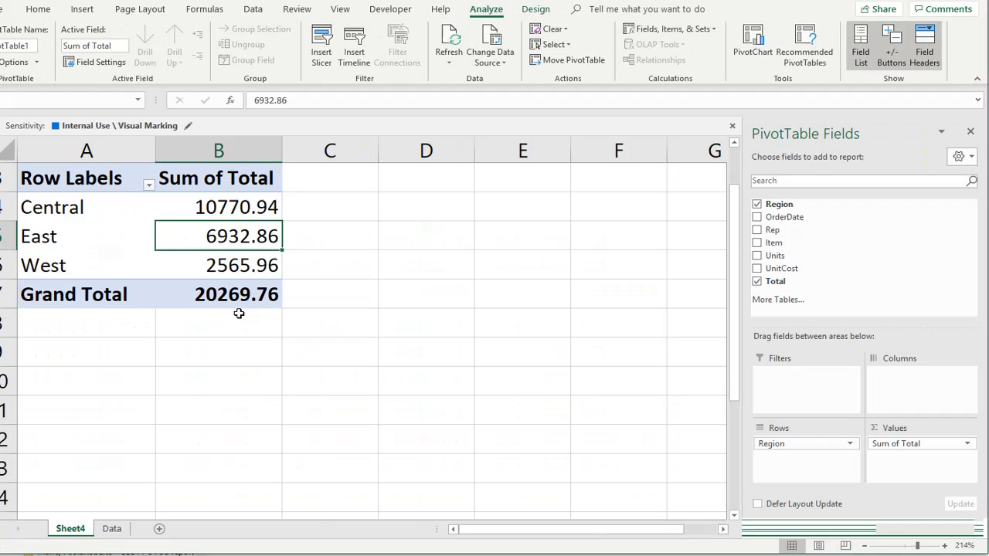
- Check the pivot table's regional sums and grand total, and review its data source range
click(280, 305)
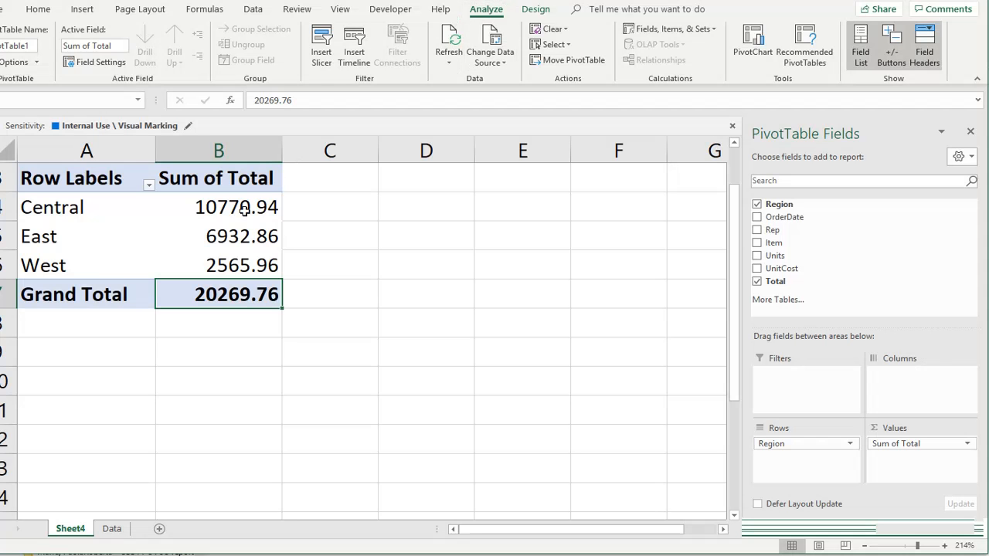
click(242, 211)
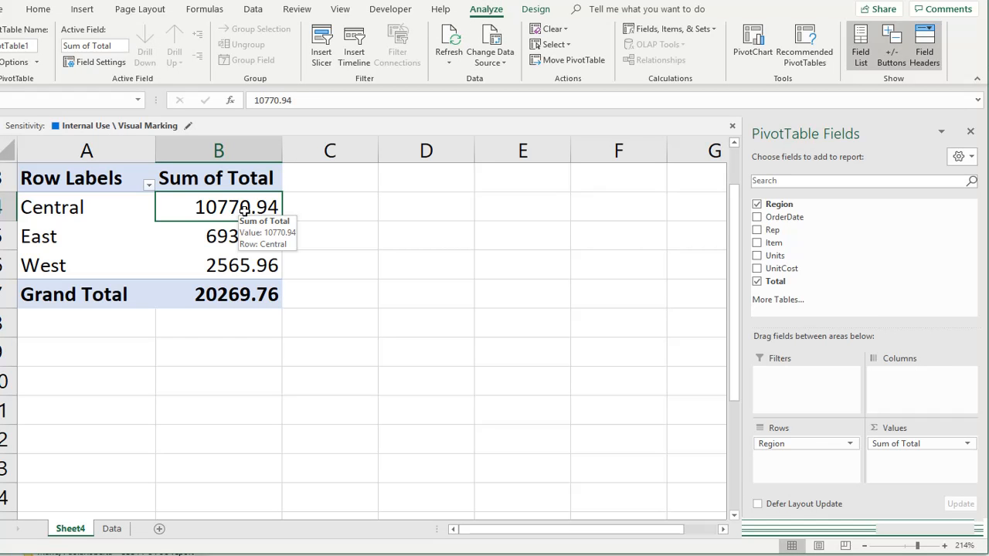
key(alt+F5)
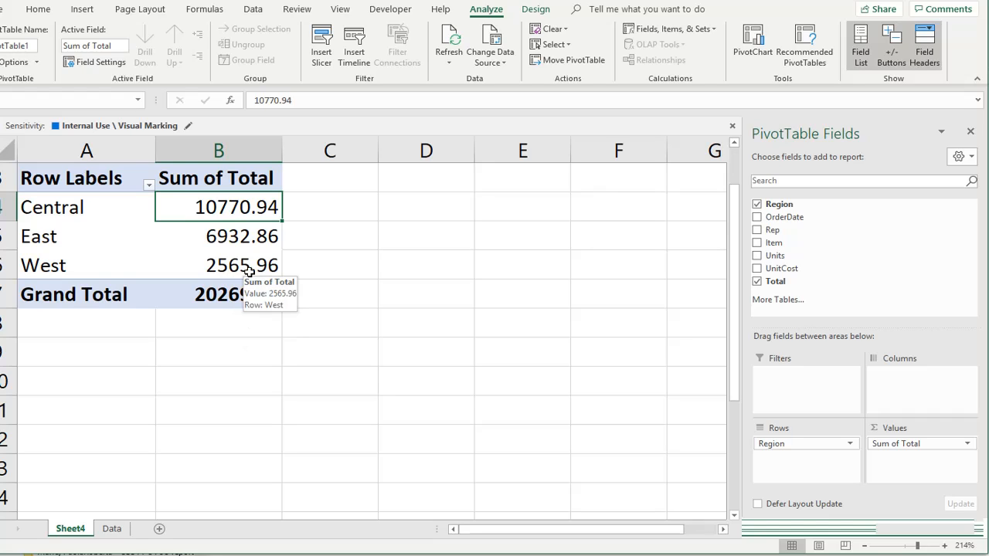
click(214, 294)
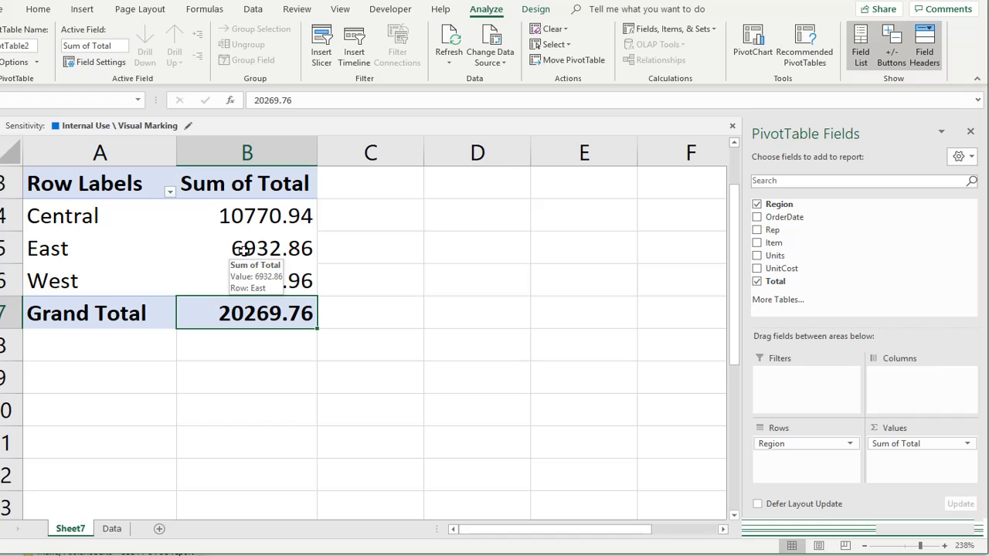
click(302, 183)
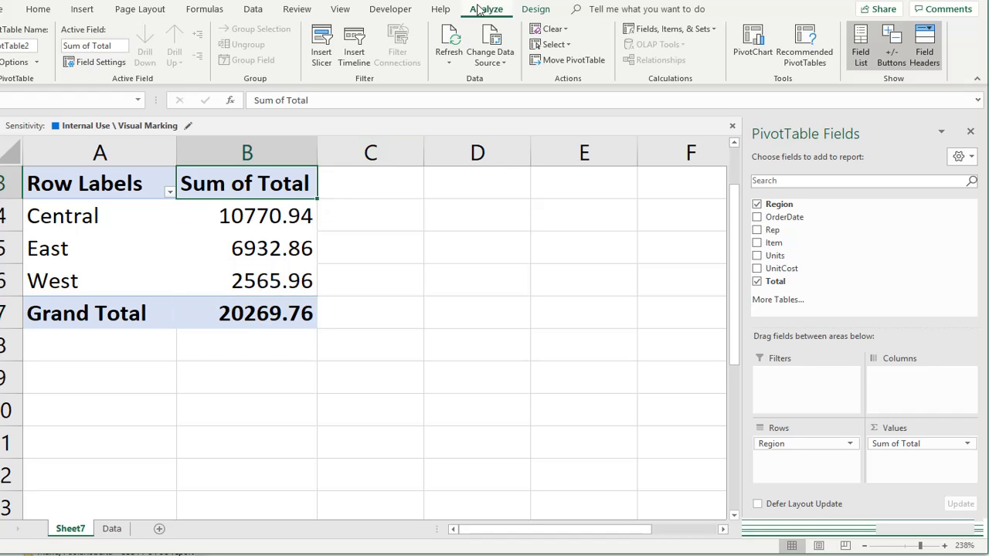
click(492, 39)
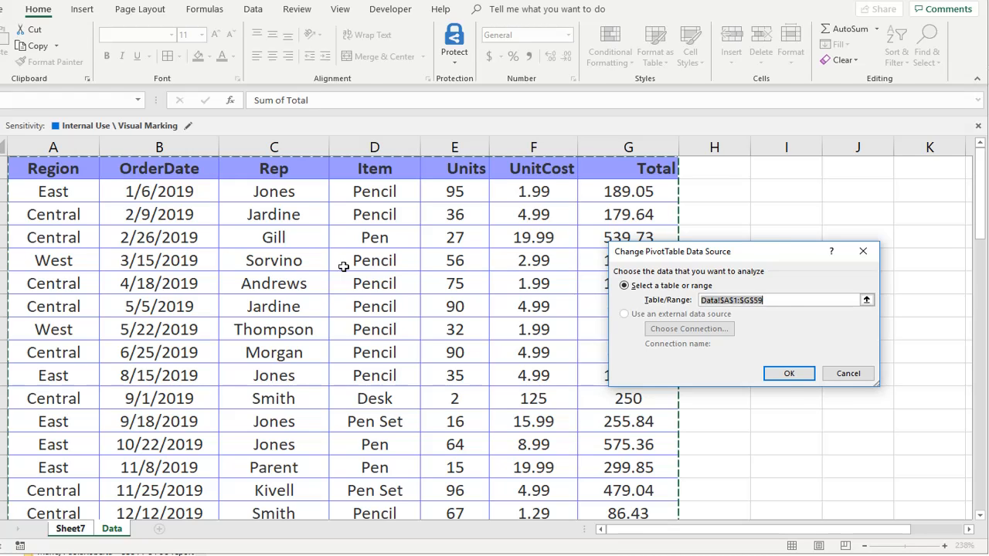
key(Return)
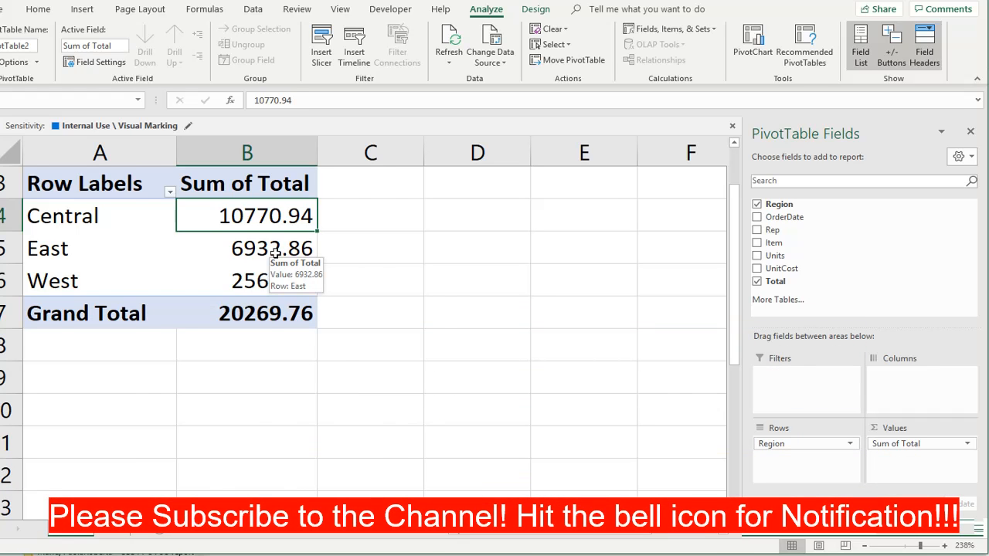
- Look over the appended rows on the Data sheet and delete the pivot table worksheet Sheet7
click(112, 530)
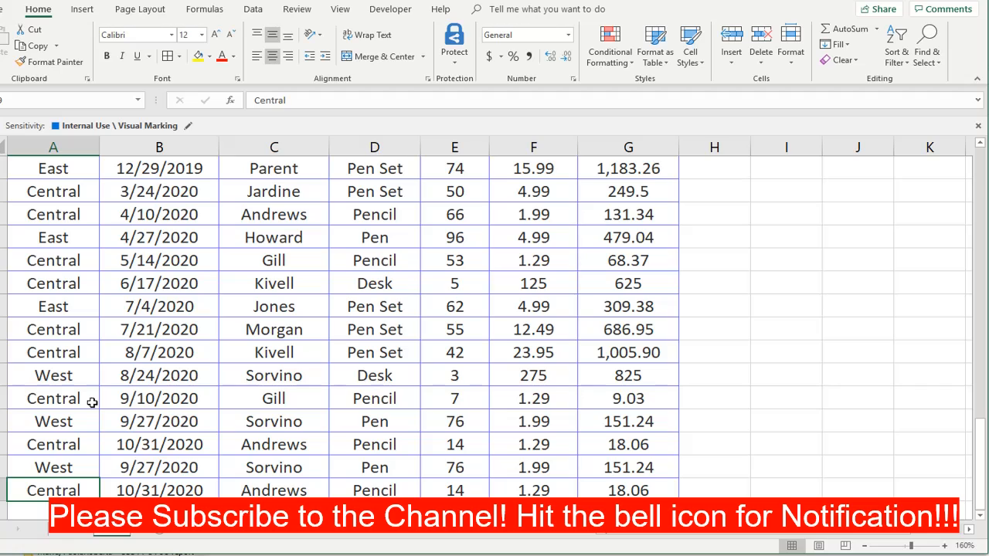
key(Up)
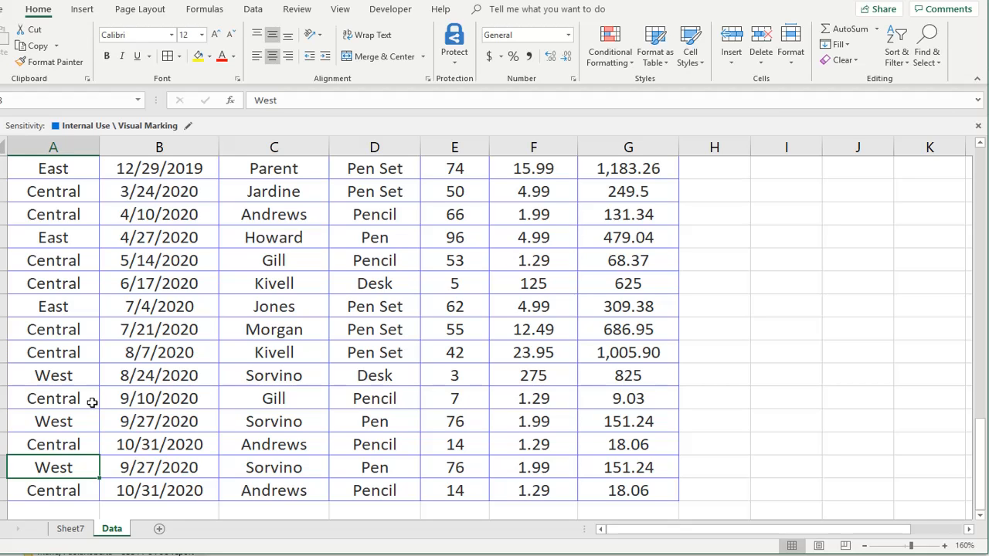
click(71, 528)
right_click(76, 532)
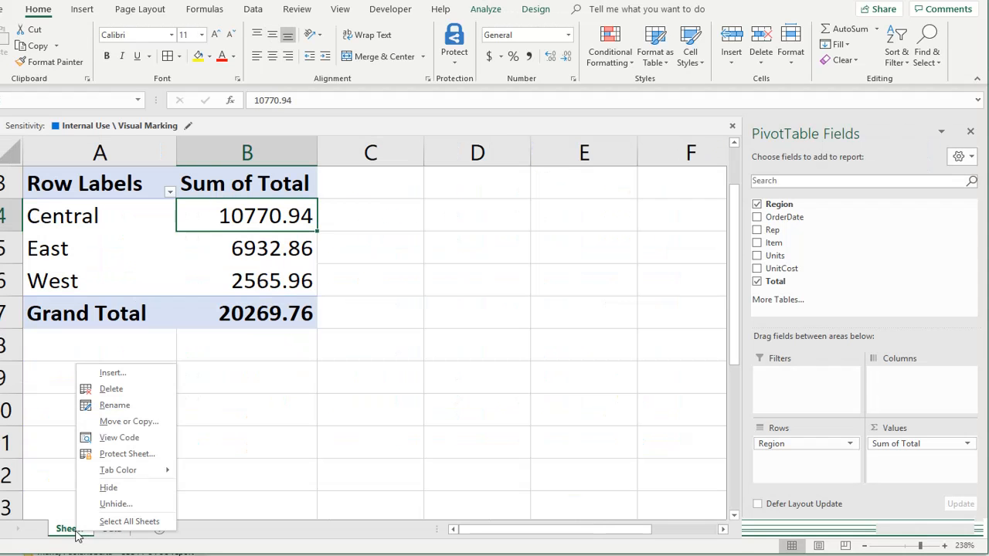
key(d)
key(Return)
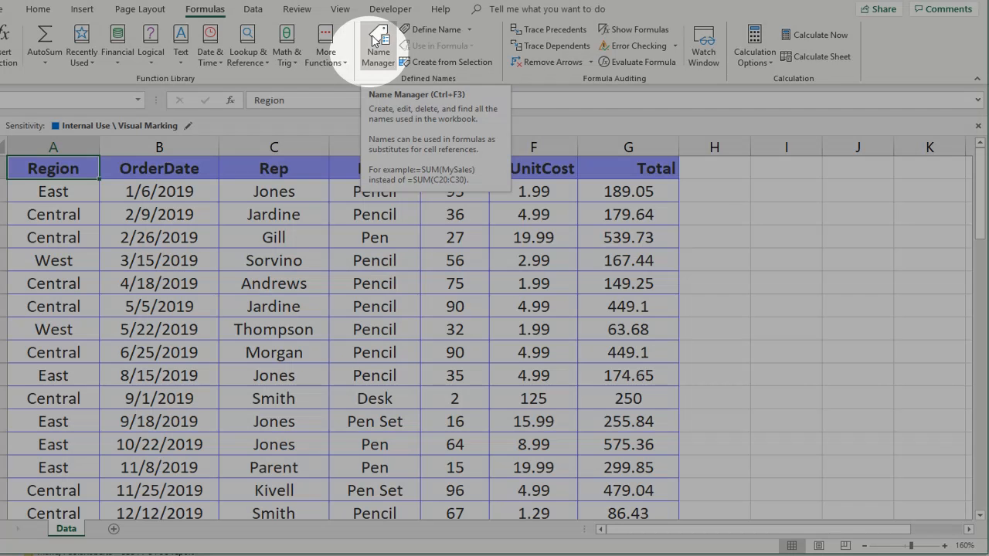
- Start a new defined name called Data with Workbook scope
click(379, 44)
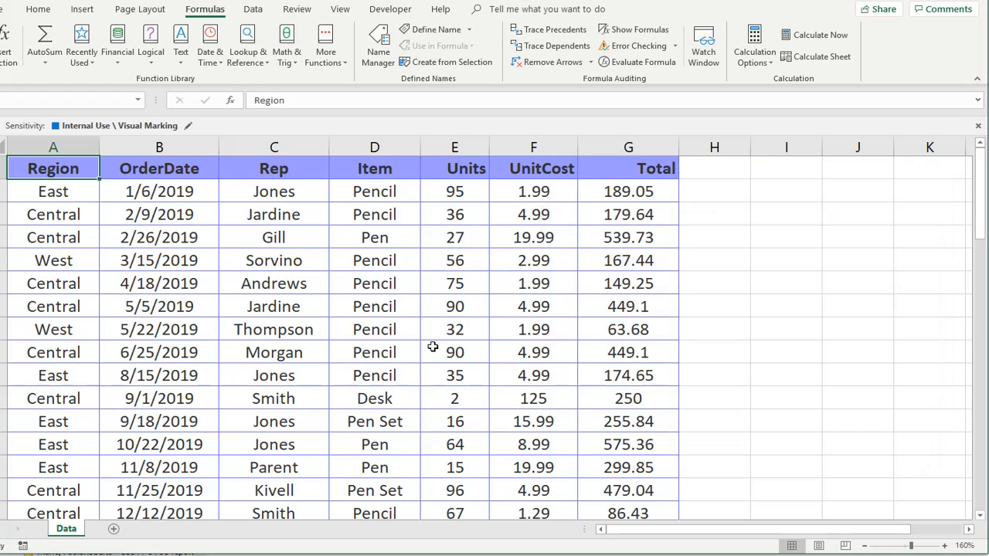
scroll(433, 347, up, 1)
key(ctrl+F3)
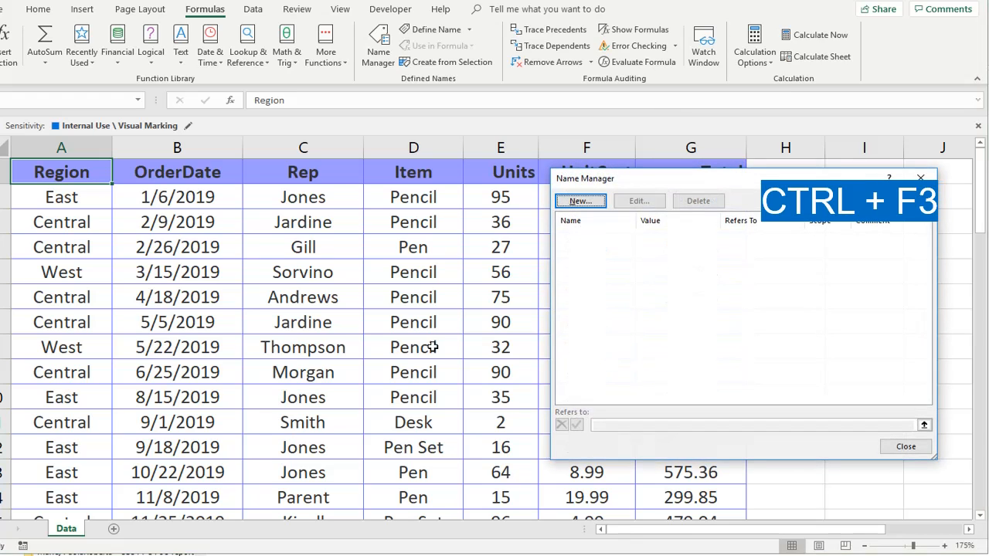
click(521, 173)
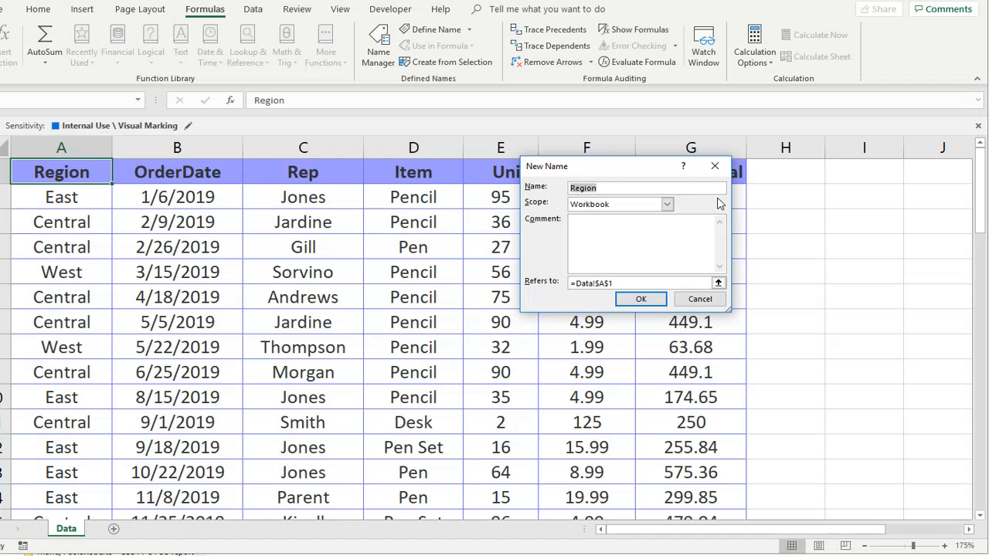
text(Data)
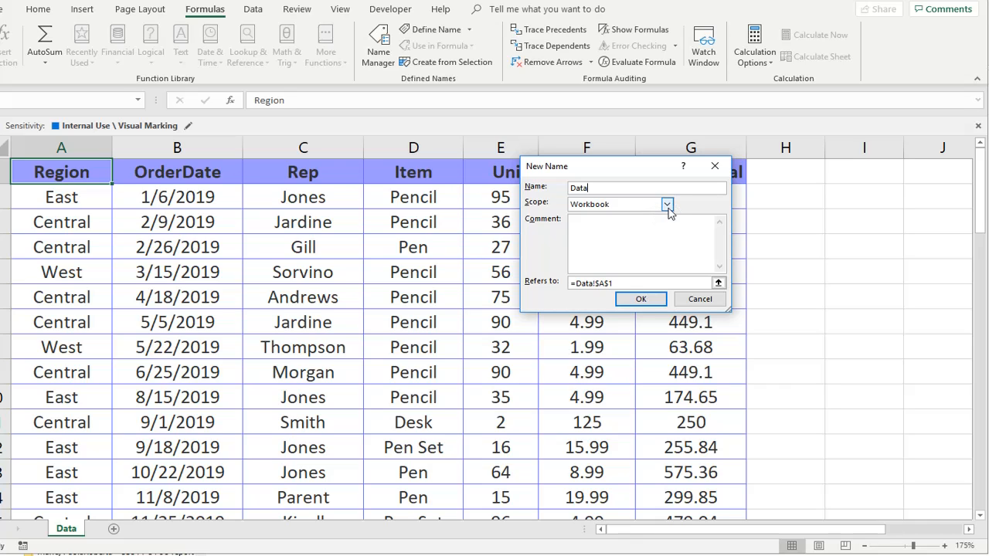
- Begin the name's reference formula as =OFFSET(Data!$A$1,0,0, using the Region header cell as the starting reference
click(621, 283)
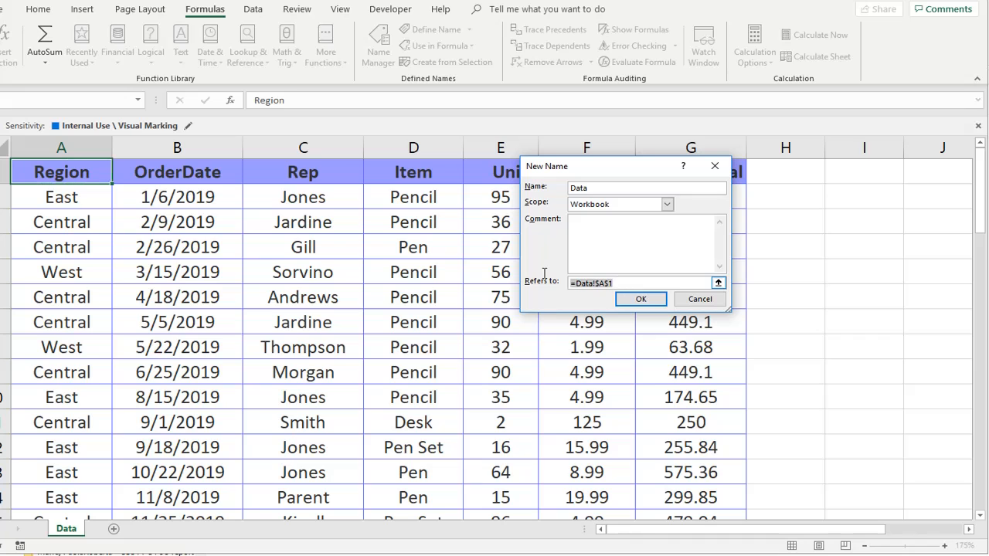
drag(731, 288, 860, 340)
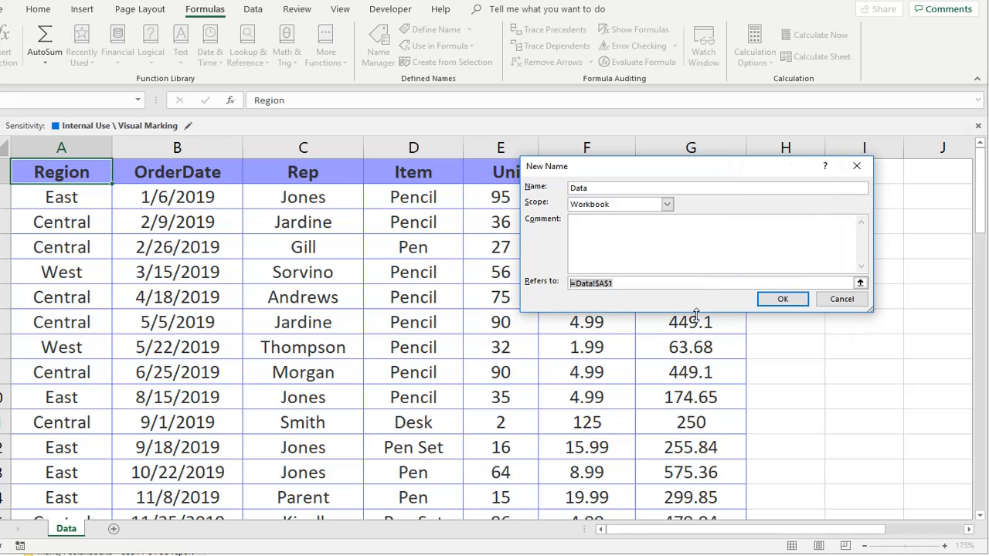
text(=offset()
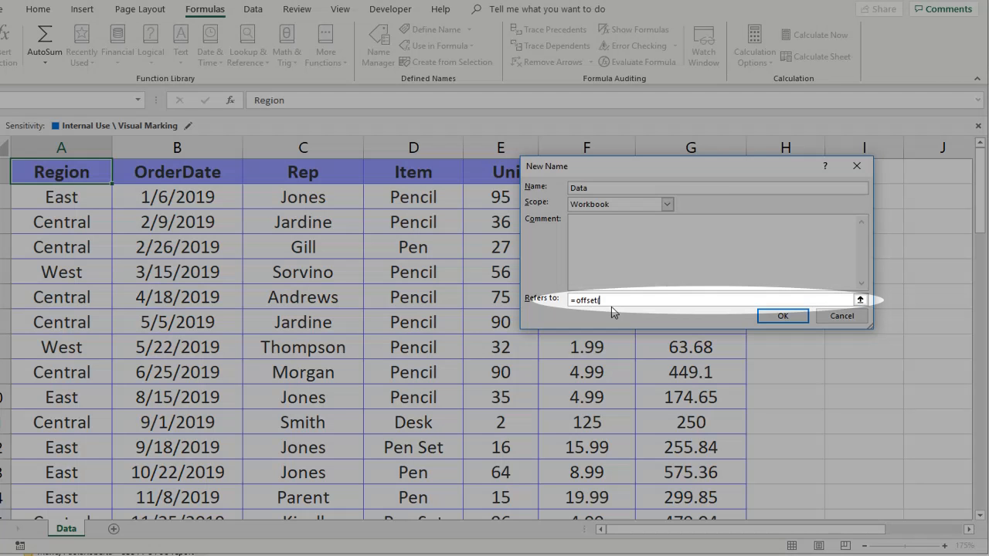
click(89, 172)
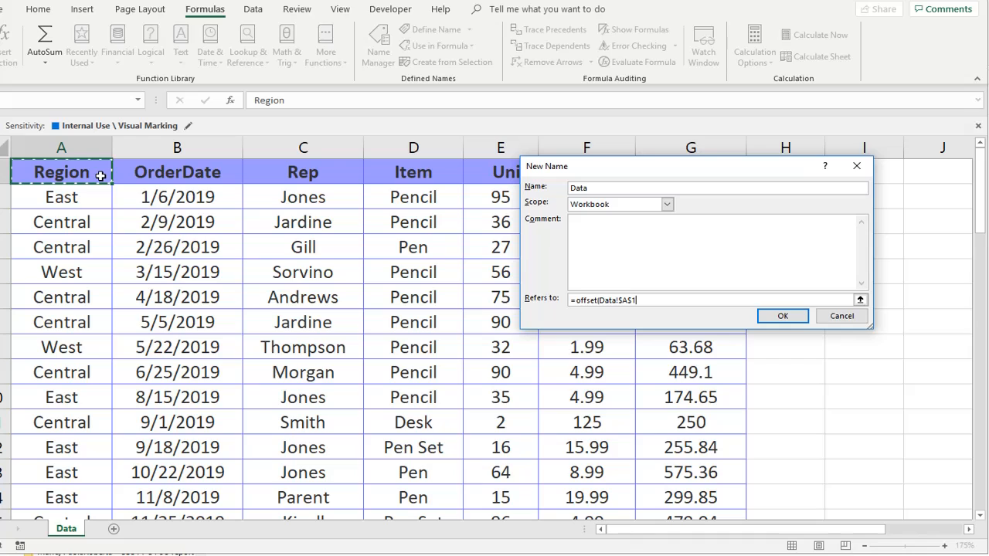
text(,)
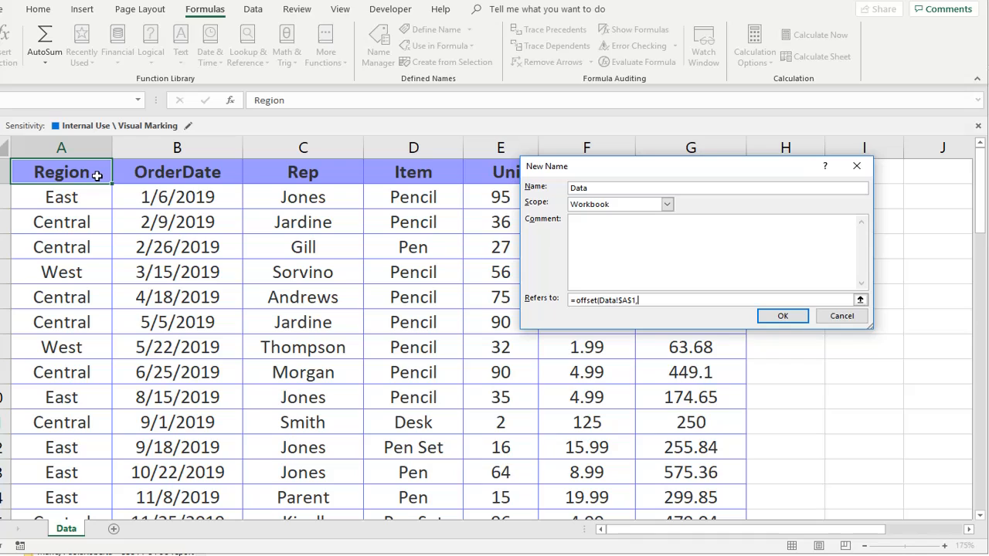
text(0,0,)
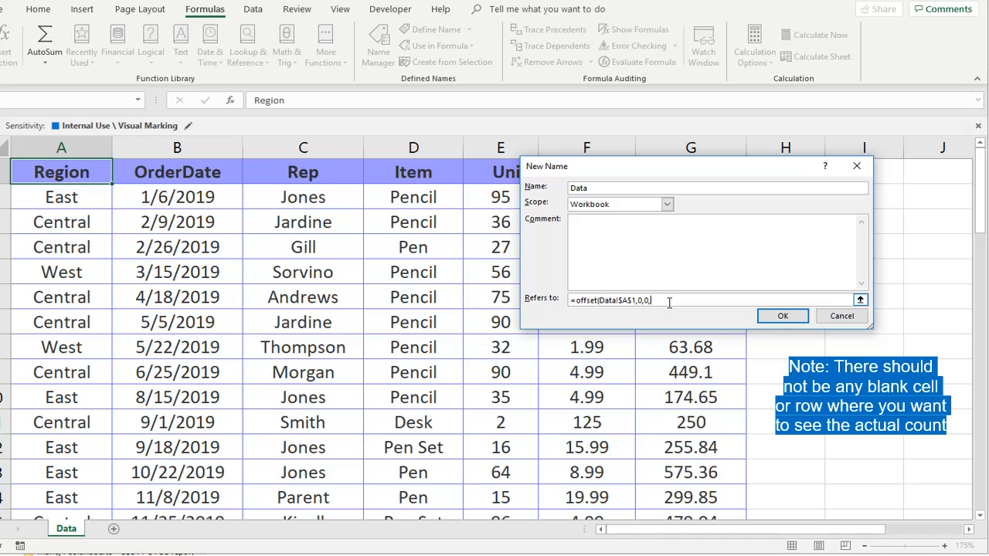
- Add COUNTA(Data!$A:$A) as the height argument of the OFFSET formula
text(COUNTA)
text(()
click(61, 147)
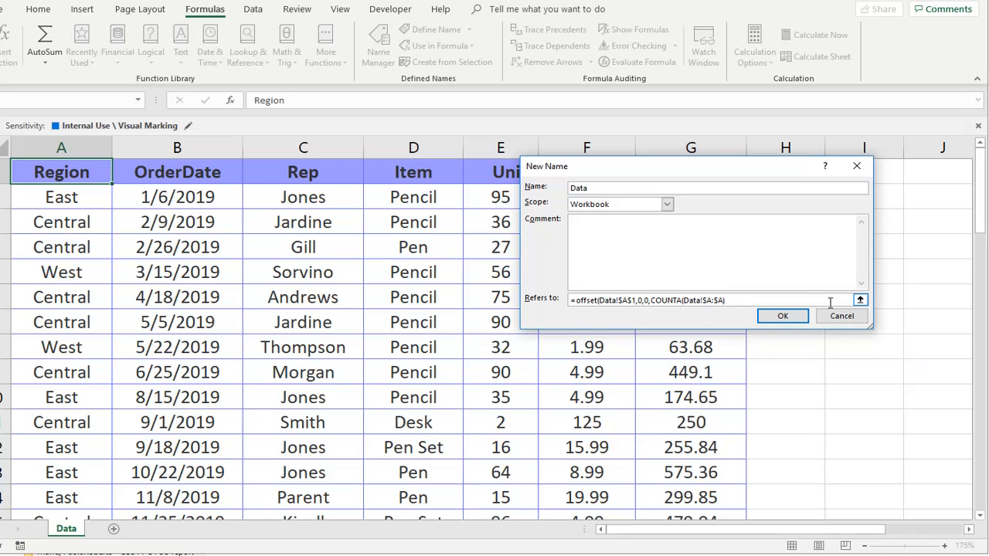
- Complete the OFFSET formula with COUNTA(Data!$1:$1) as the width argument and save the defined name
text(),cOUNT)
text(A)
key(Tab)
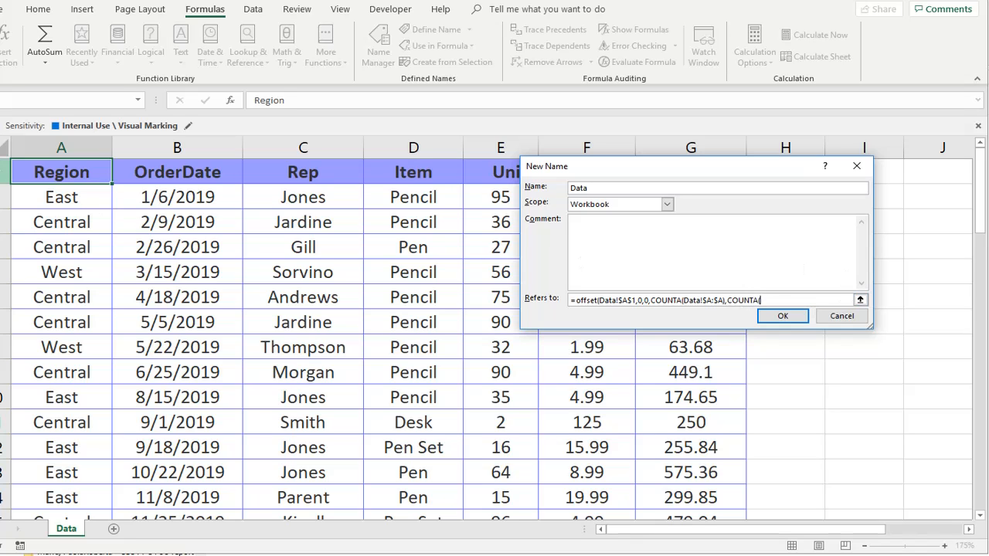
drag(664, 166, 654, 236)
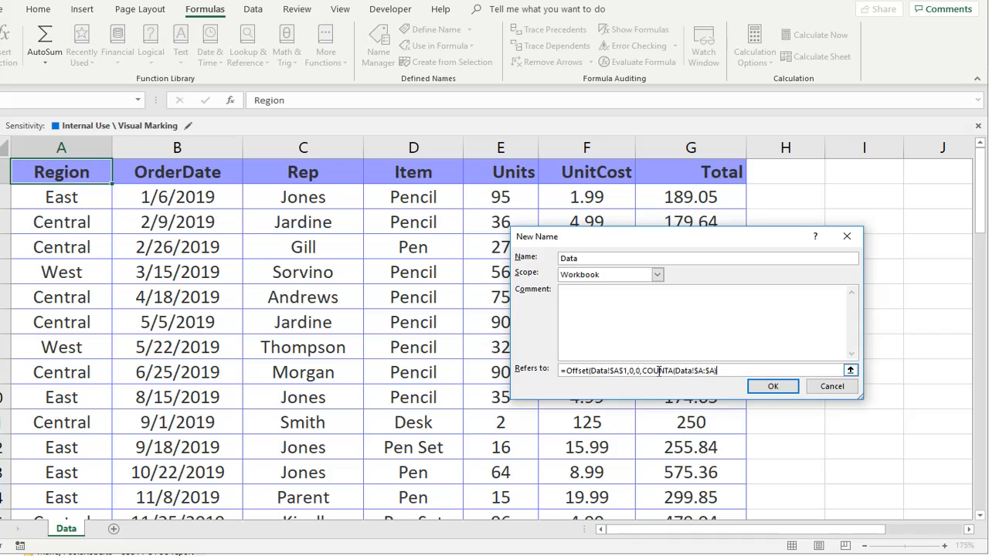
text(,CountA()
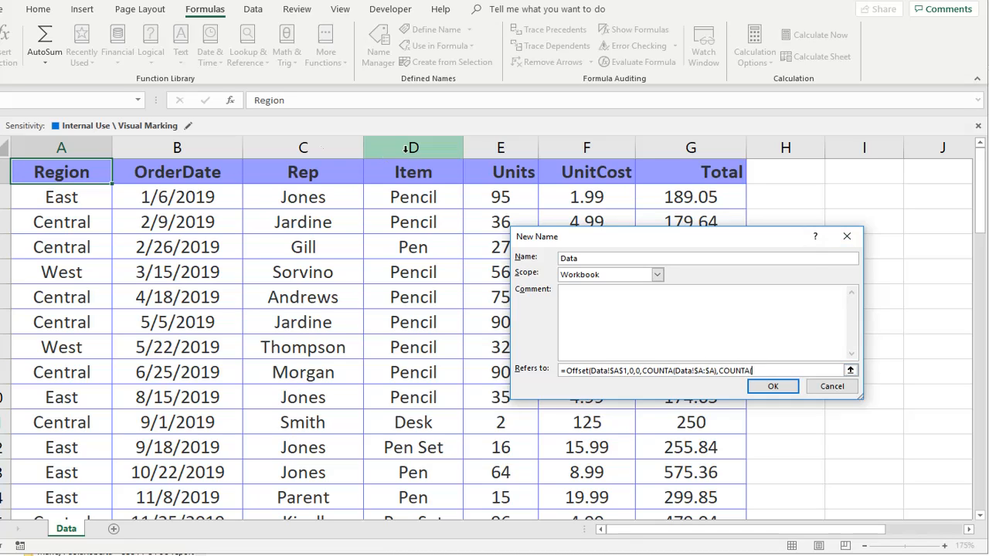
click(3, 172)
text()))
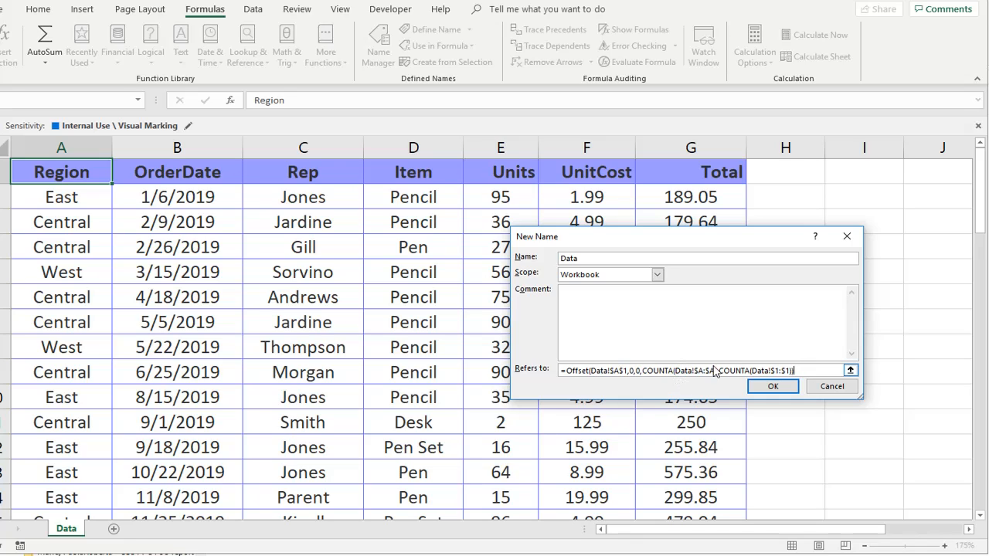
click(773, 387)
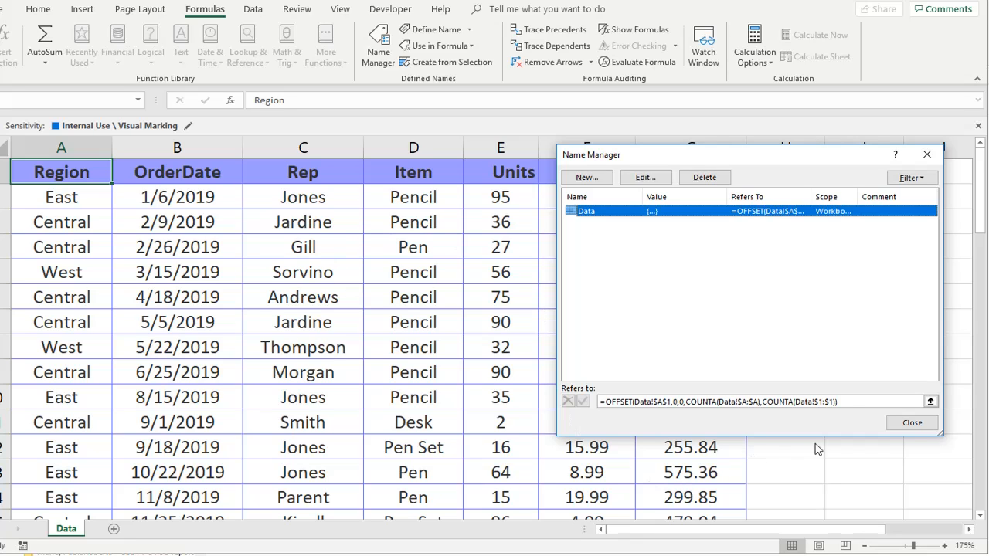
- Check which rows of the Data sheet the defined name Data covers, and close the Name Manager
click(853, 401)
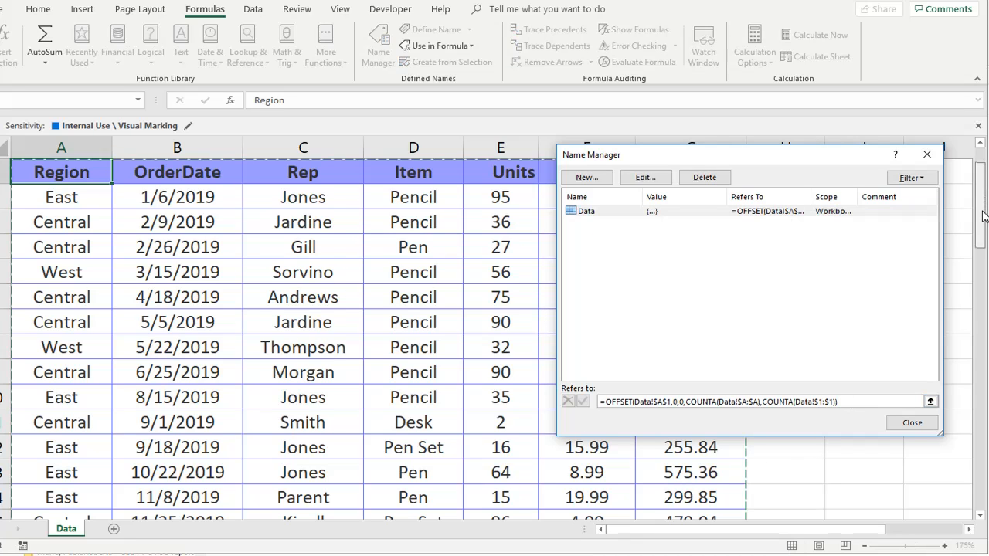
scroll(417, 390, down, 15)
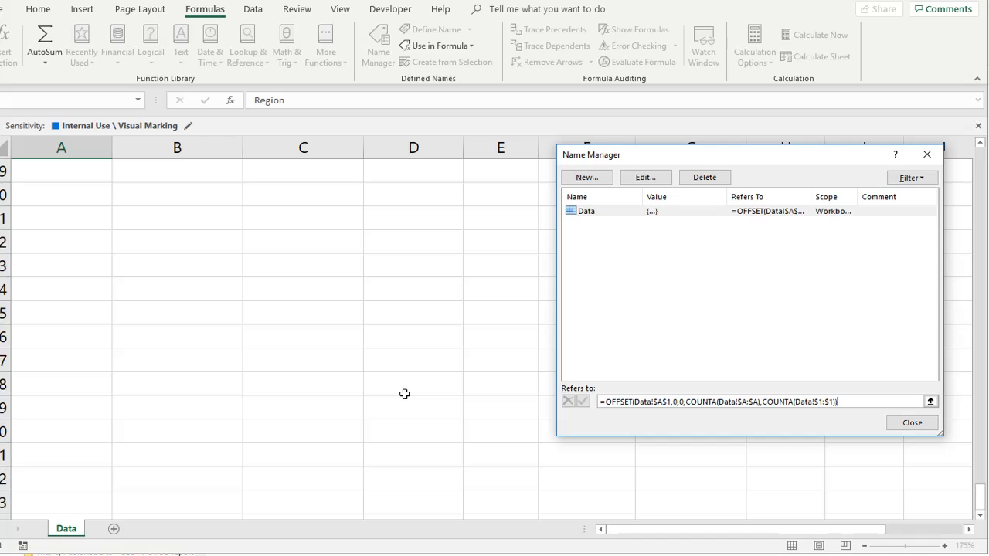
scroll(404, 394, up, 7)
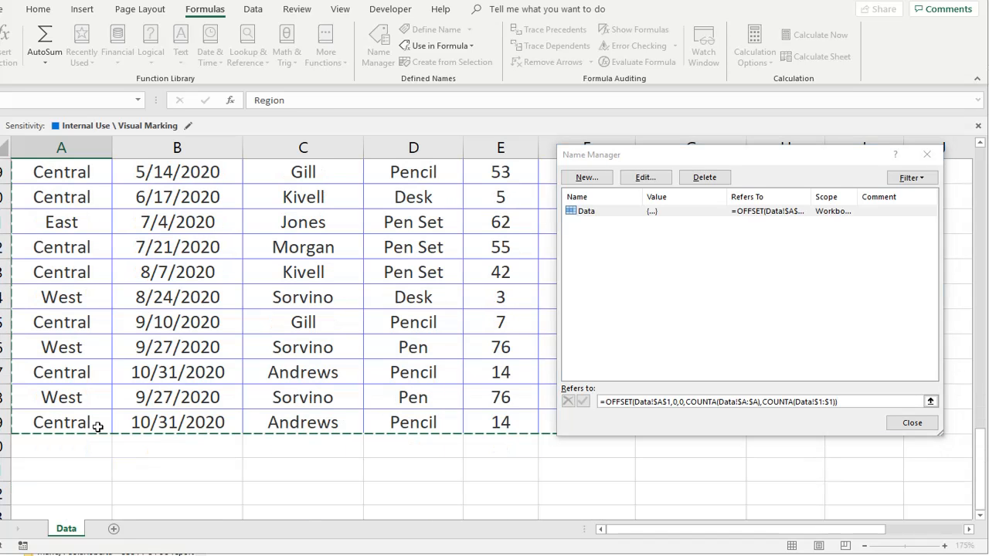
click(904, 426)
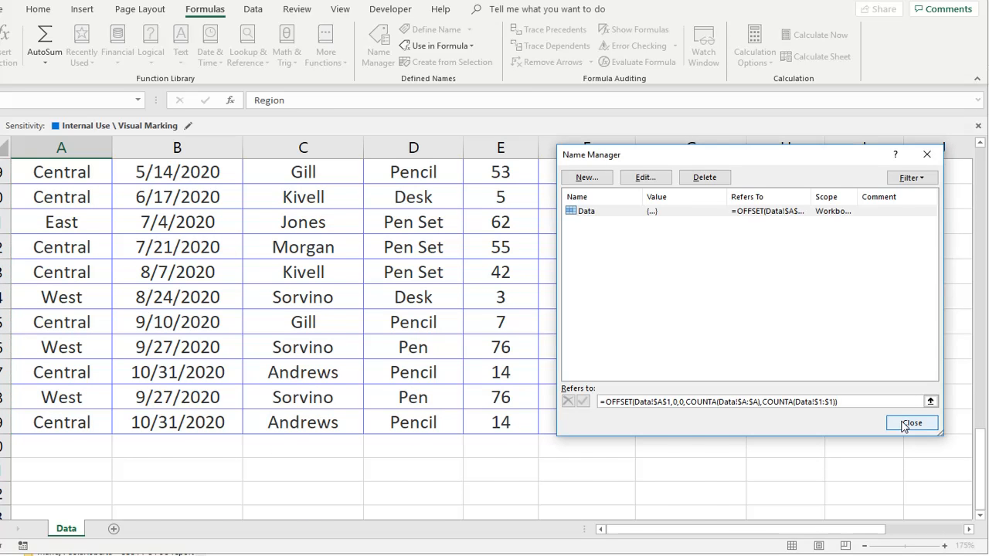
click(906, 424)
- Start creating a new pivot table from the sales data, with cell A1 of the Data sheet selected
key(ctrl+shift+Right)
key(ctrl+shift+Down)
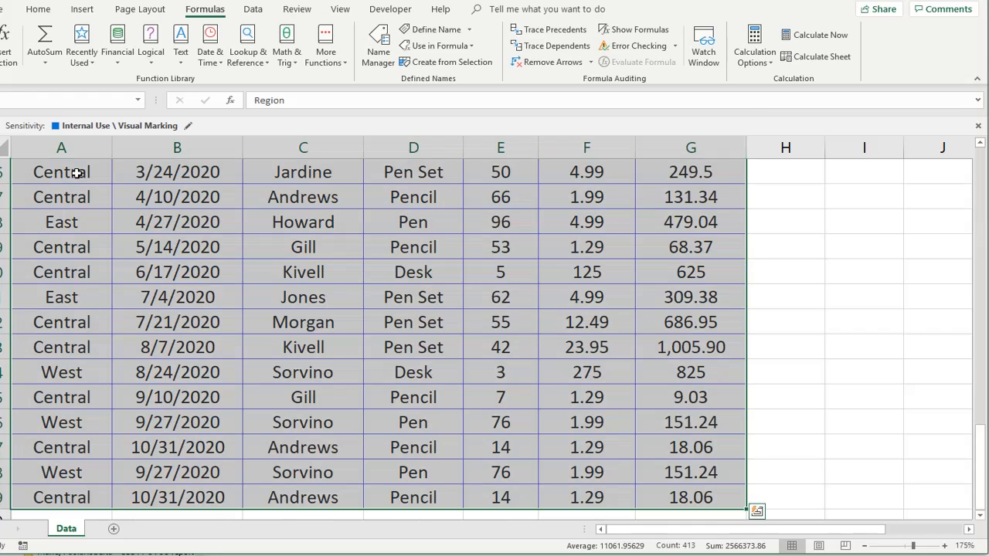
click(82, 8)
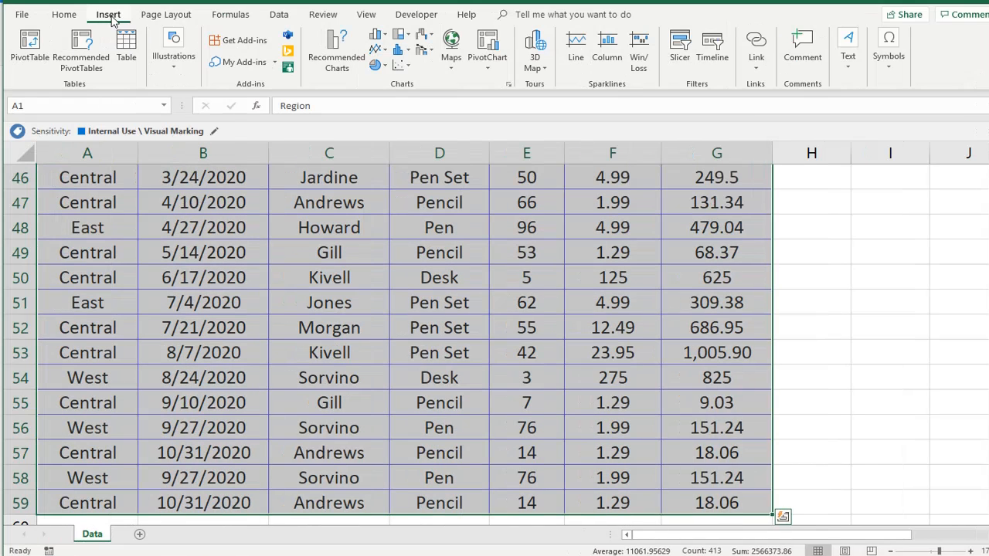
click(410, 328)
key(ctrl+Home)
key(alt+n)
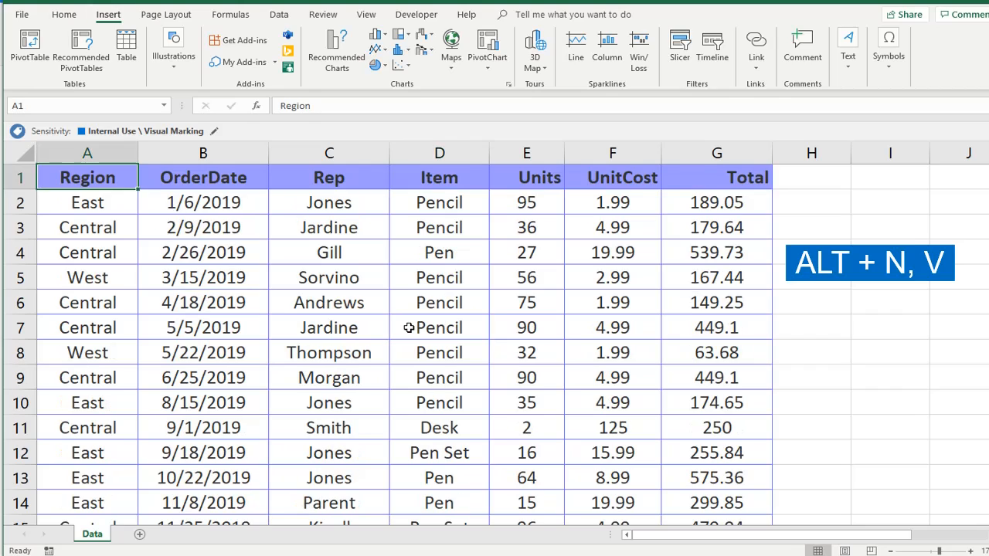
key(v)
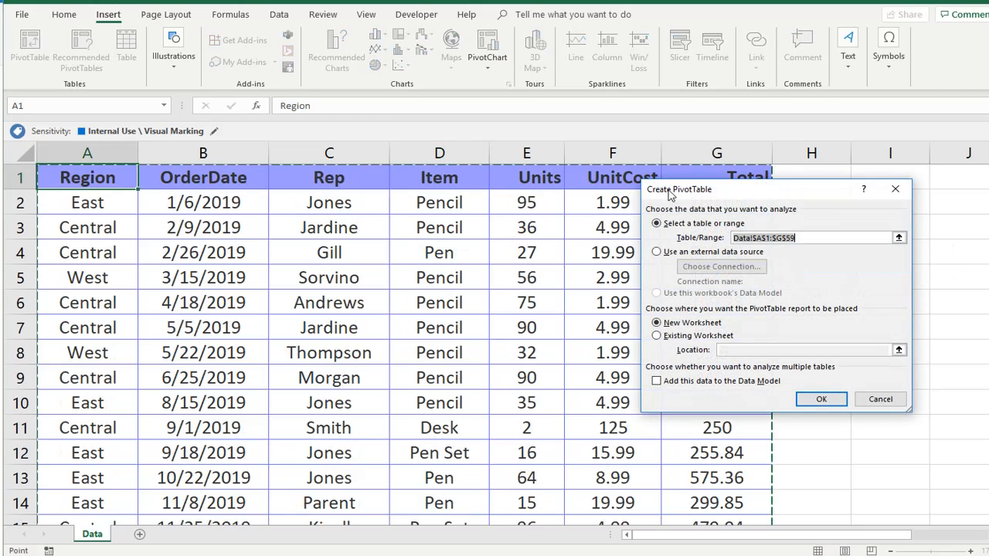
- Set the pivot table's source to the named range Data and create it on a new worksheet
click(812, 240)
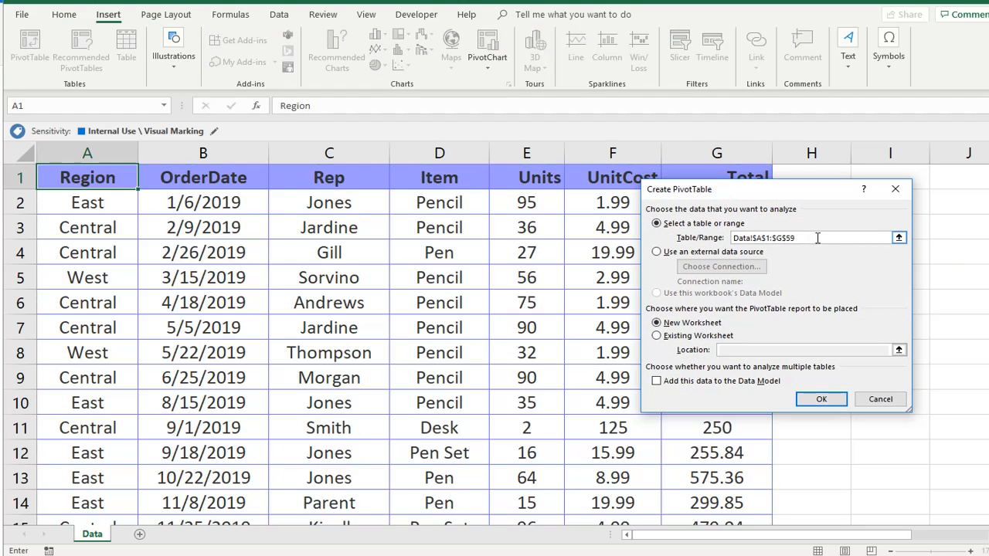
drag(812, 239, 731, 238)
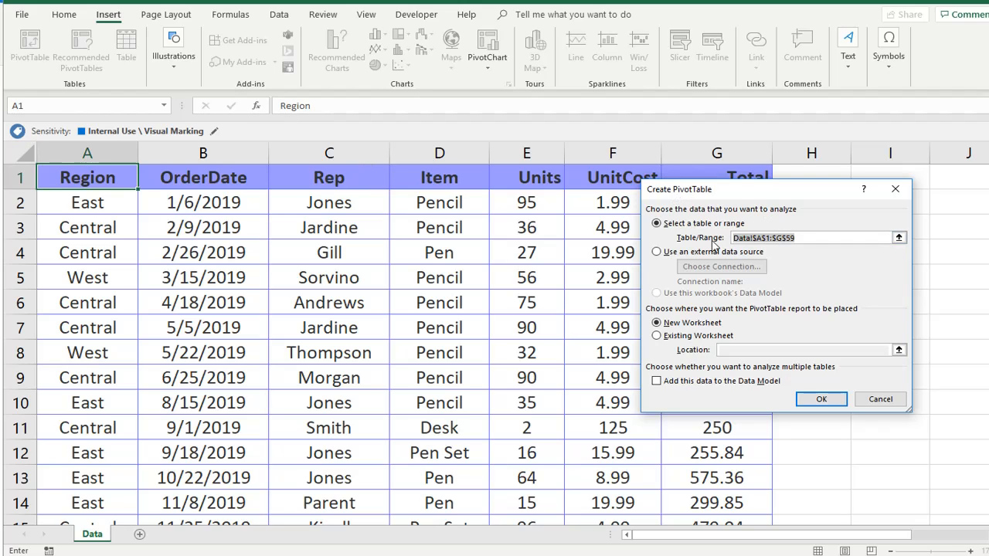
drag(753, 238, 720, 234)
click(810, 239)
key(BackSpace)
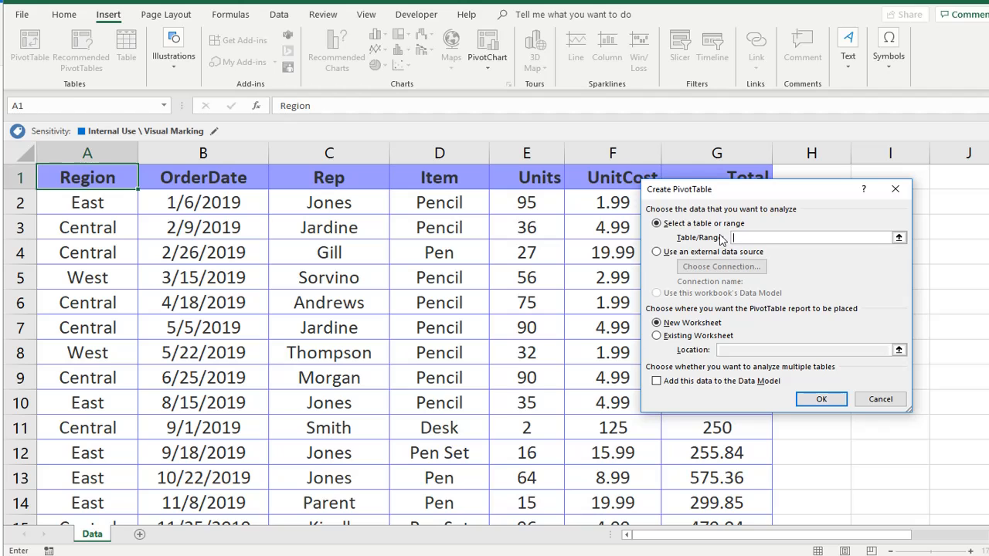
text(Data)
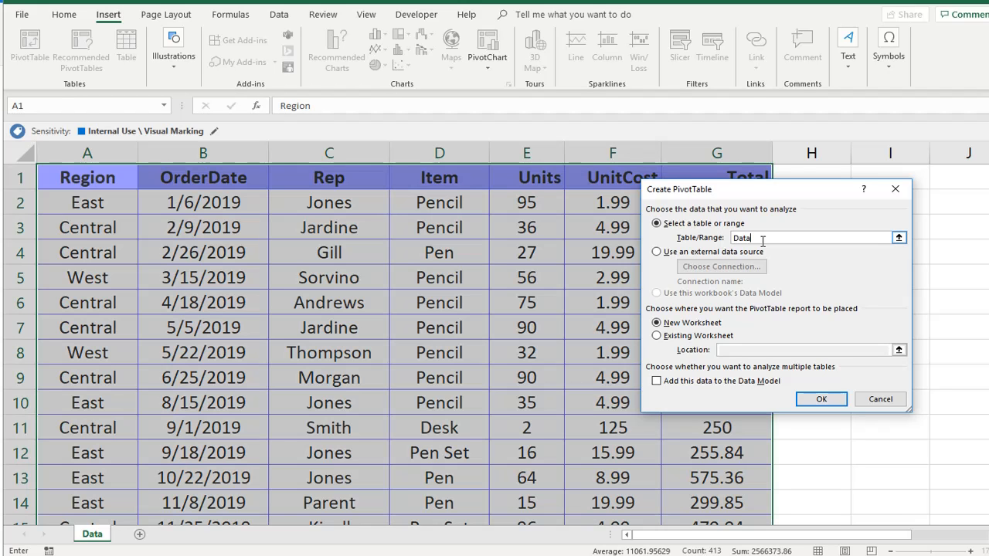
click(821, 398)
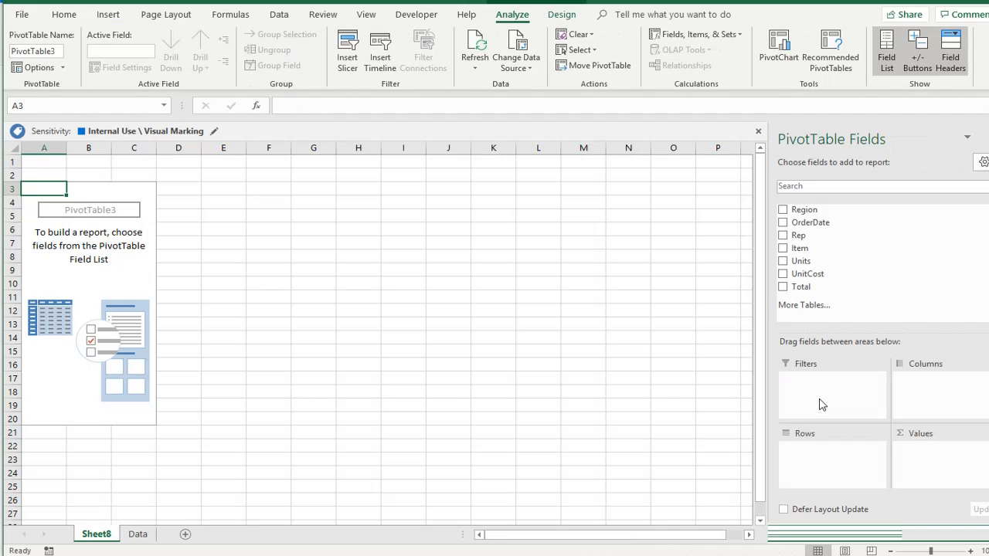
- Lay out the pivot table with Region as rows and the sum of Total as values
click(98, 282)
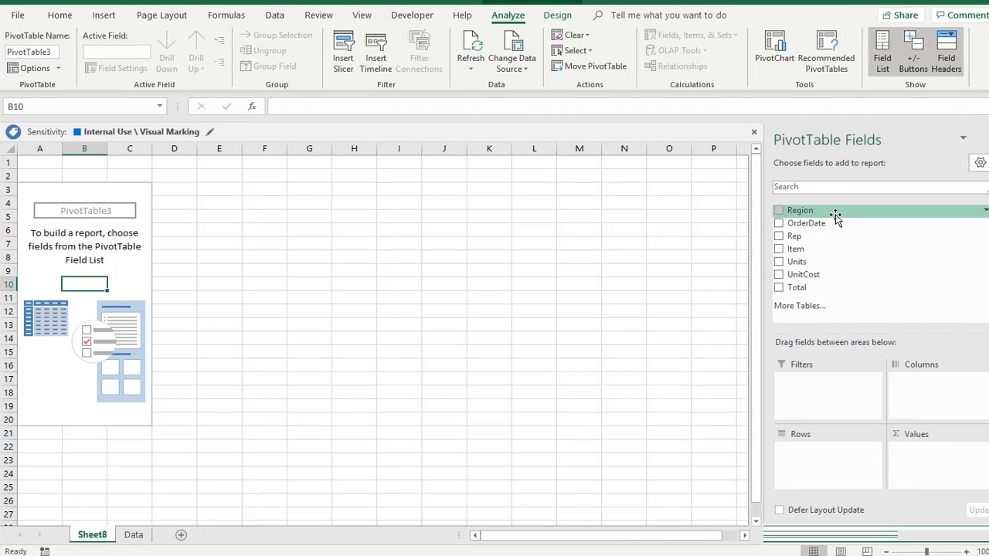
drag(835, 214, 835, 456)
drag(834, 294, 920, 454)
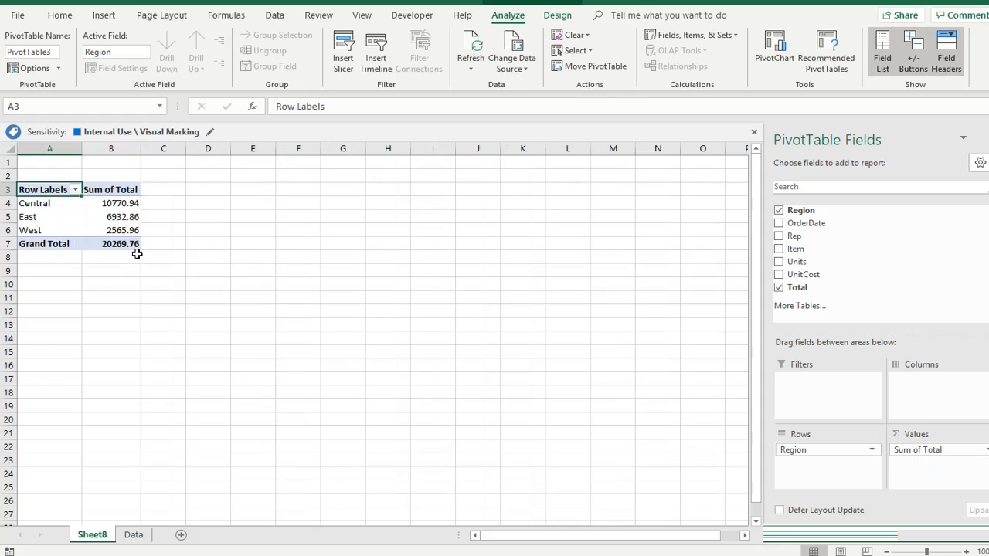
- Copy the pivot table to cell E3 and replace Region with Item as the row field of the copy
shift+click(126, 244)
key(ctrl+c)
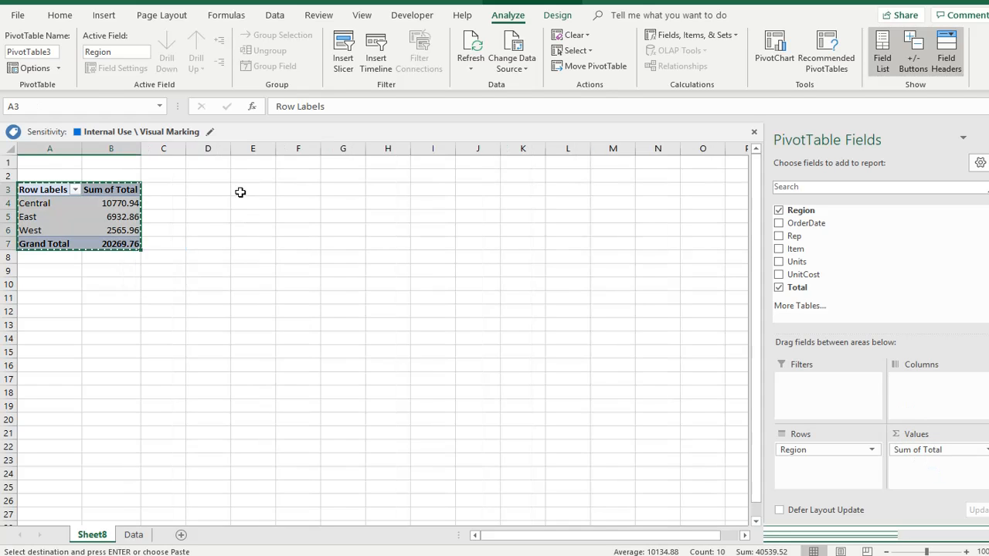
click(240, 193)
key(ctrl+v)
click(260, 230)
mouse_move(821, 450)
mouse_down()
mouse_move(904, 424)
mouse_move(846, 275)
mouse_move(823, 249)
mouse_move(861, 327)
mouse_move(833, 457)
mouse_up()
click(325, 324)
- Rename the pivot table worksheet as Summary2 and refresh the regional pivot table
double_click(99, 535)
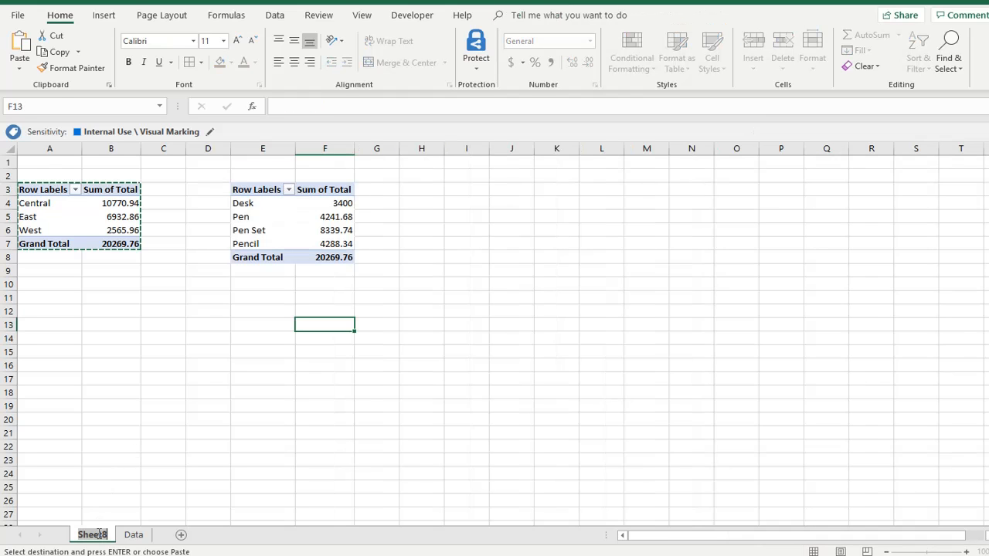
text(Summary2)
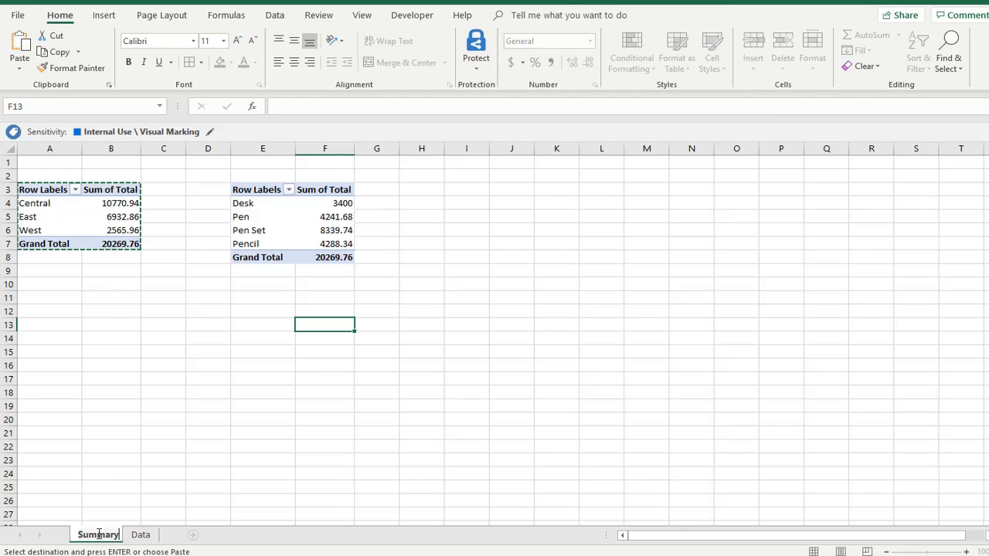
click(110, 303)
right_click(116, 230)
click(153, 287)
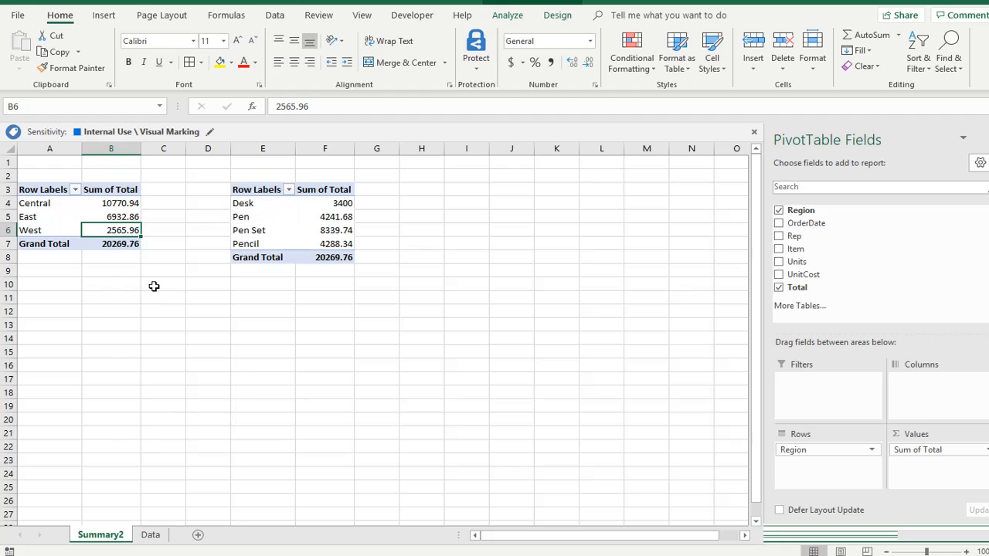
- Append a copy of rows 58 and 59 to the Data sheet as rows 60 and 61
key(ctrl+Page_Down)
key(ctrl+v)
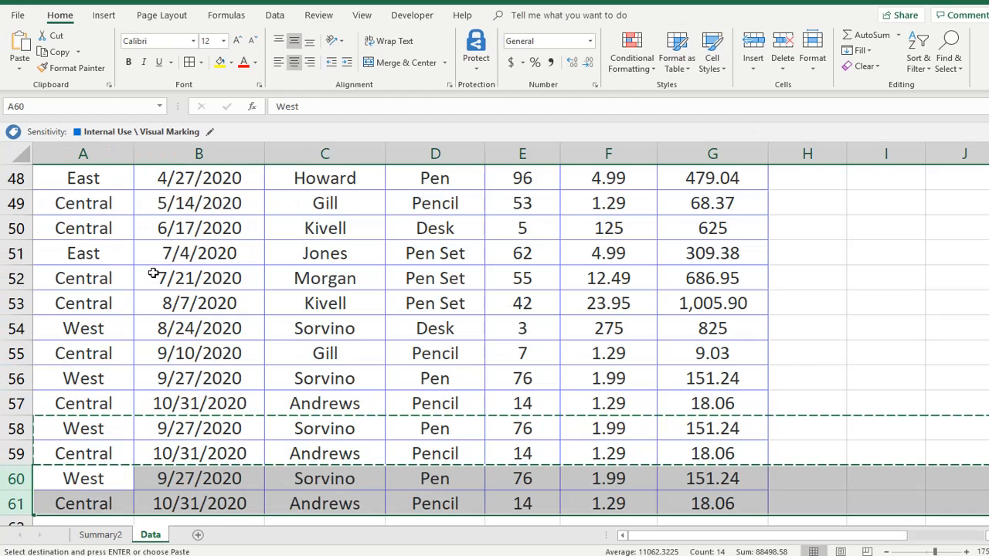
key(ctrl+Home)
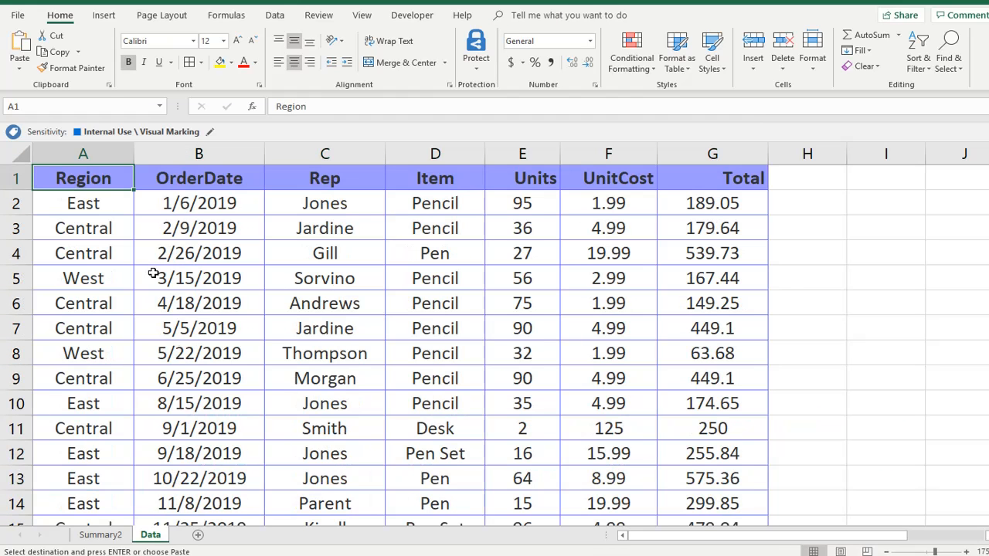
key(Escape)
- Check the sum of the Total column from G2 down to the last row, and return to the Summary2 sheet
key(Down)
key(ctrl+Right)
key(ctrl+shift+Down)
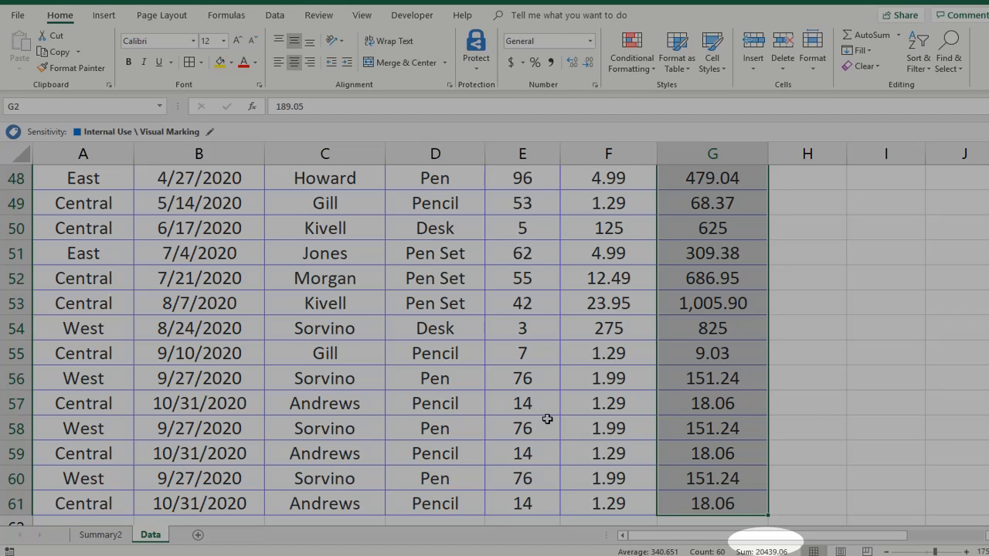
click(548, 418)
key(ctrl+Page_Up)
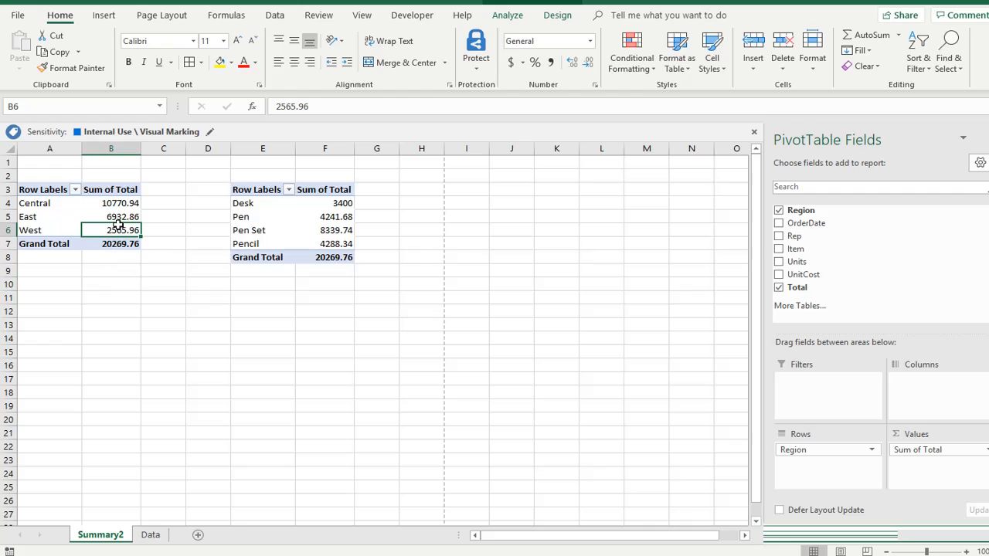
mouse_move(113, 231)
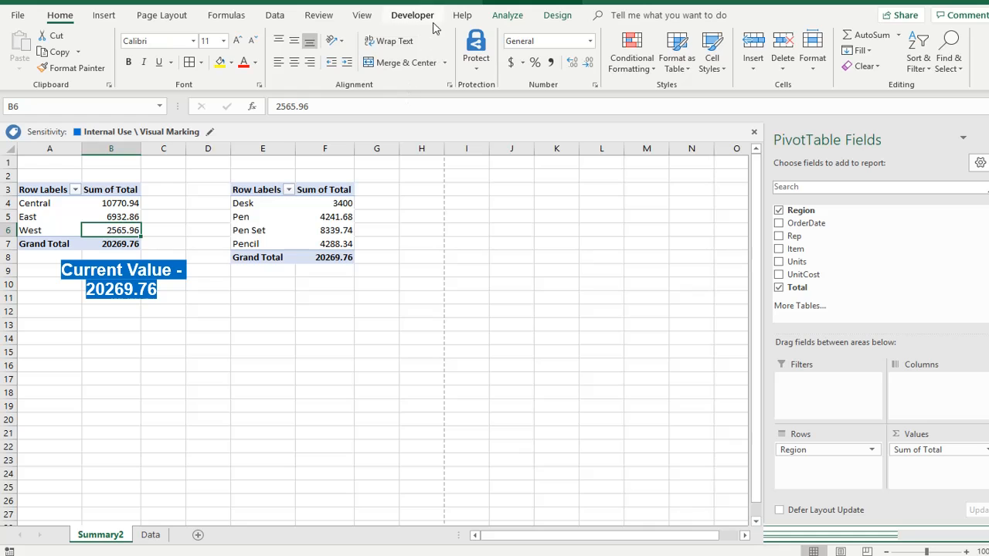
click(507, 15)
click(112, 270)
right_click(122, 218)
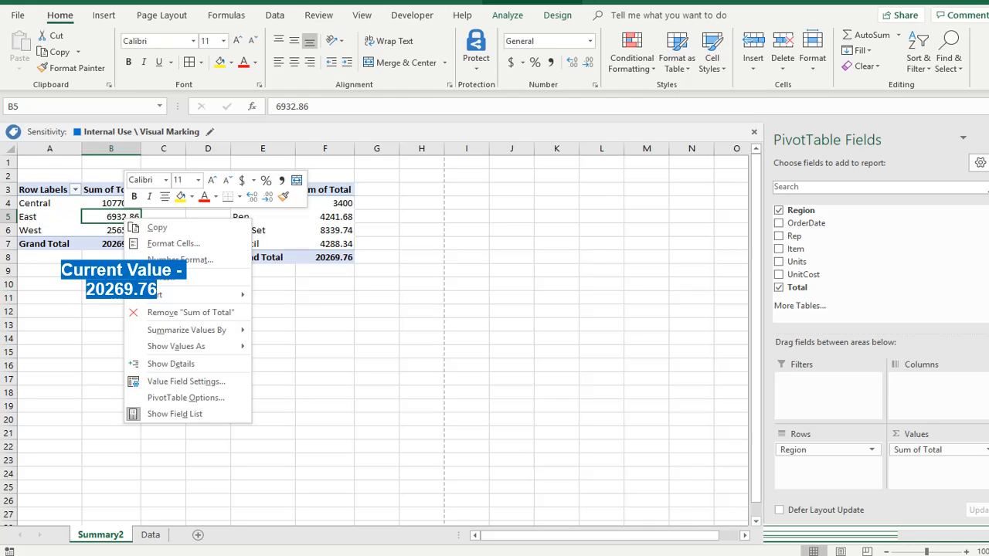
key(Escape)
click(145, 535)
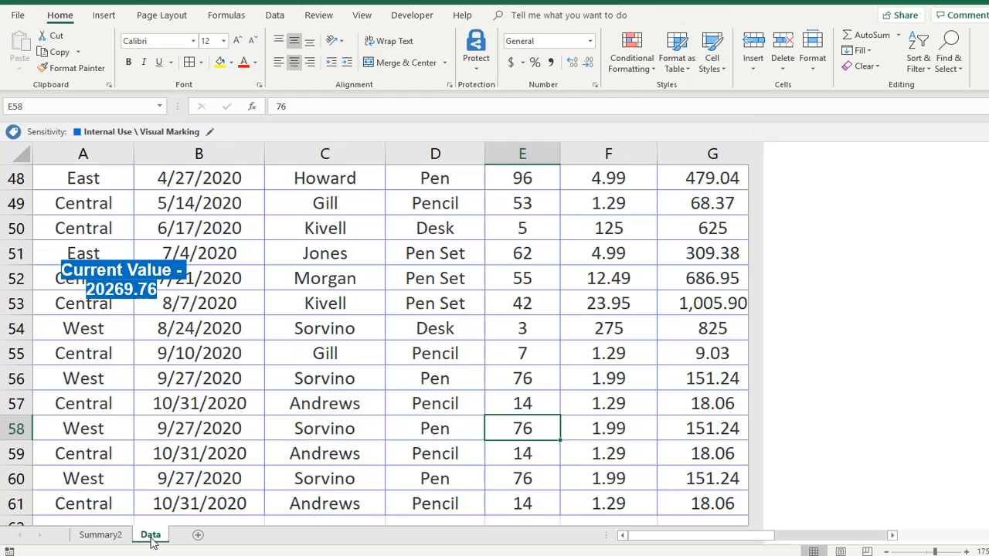
click(107, 534)
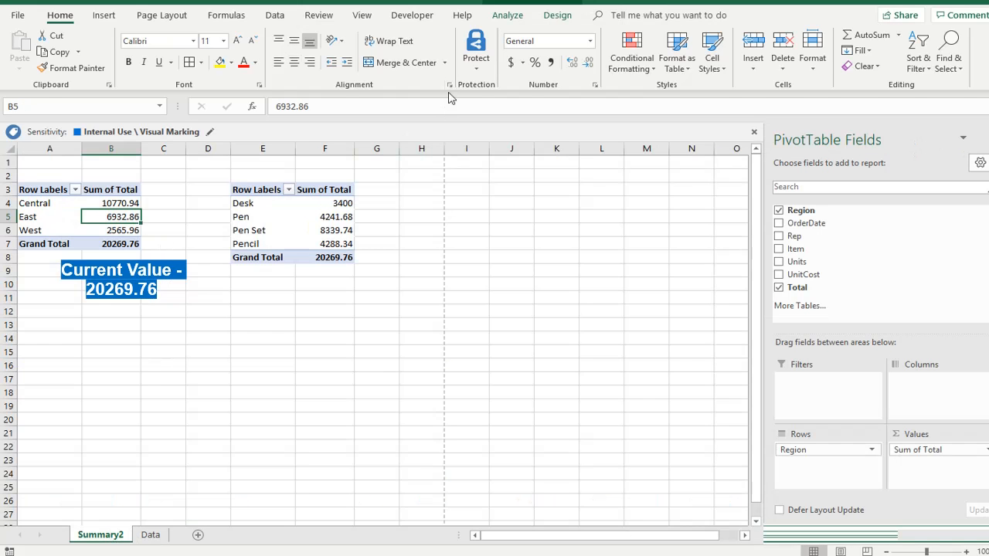
- Refresh the regional pivot table on Summary2 to include the rows appended to the Data sheet
click(508, 17)
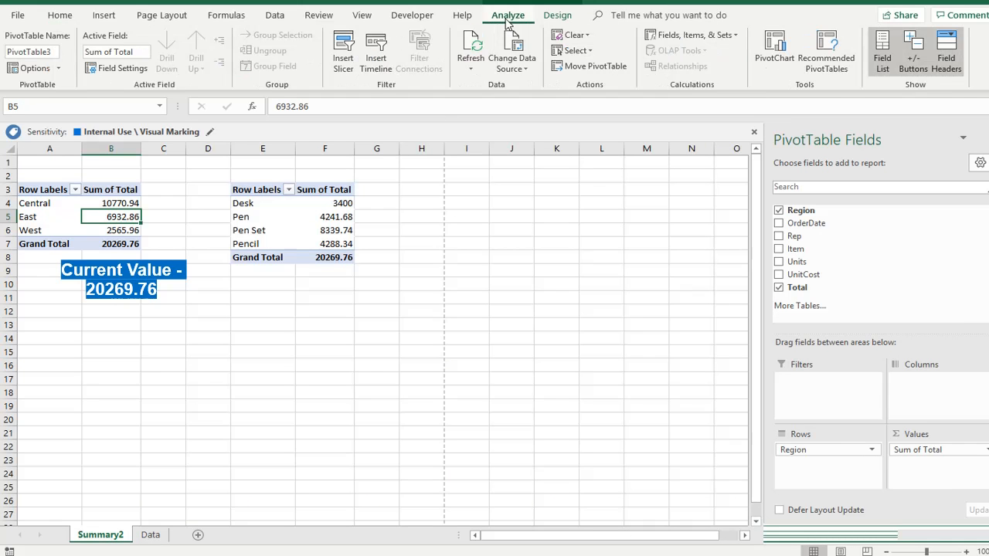
right_click(126, 215)
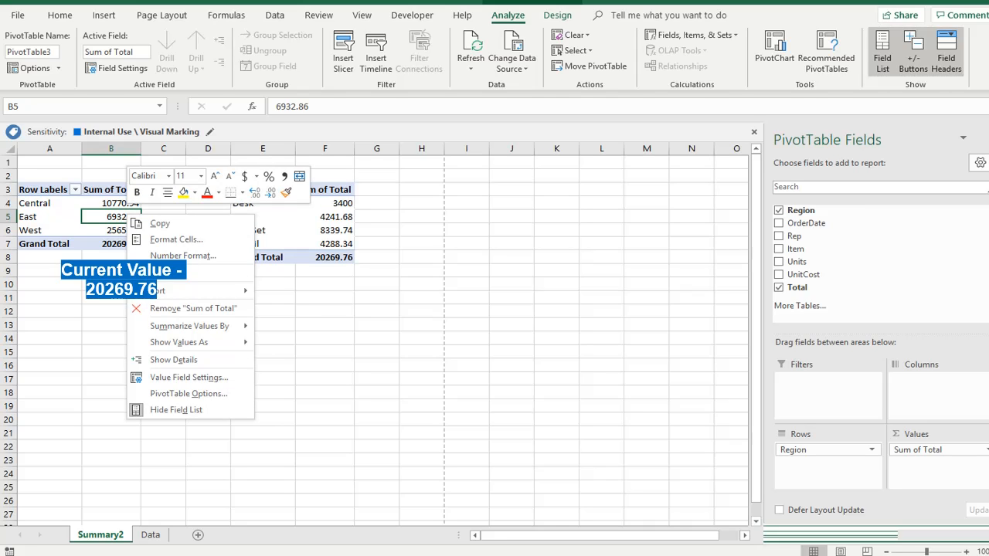
click(164, 275)
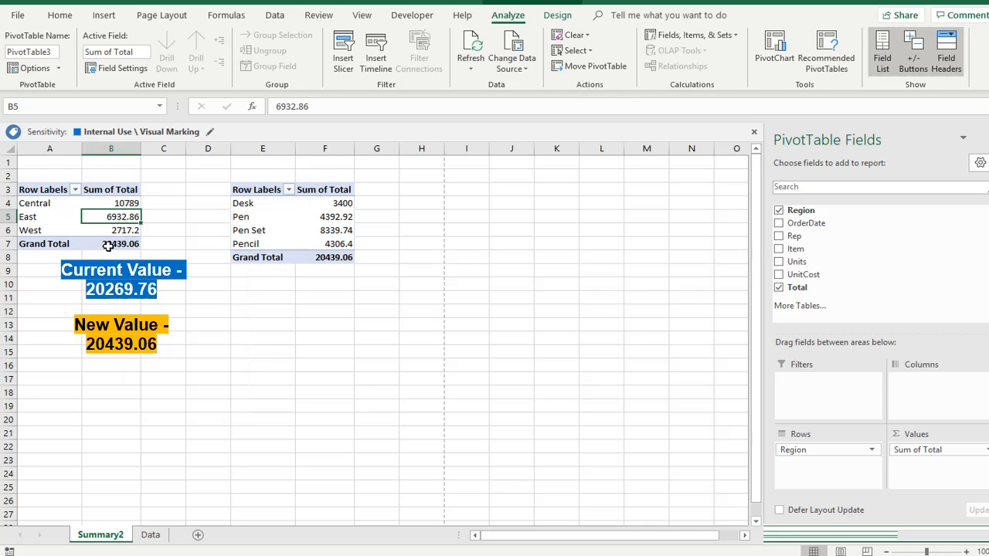
- Append a copy of rows 60 and 61 to the Data sheet as rows 62 and 63, and check the Total column's sum
click(109, 245)
key(ctrl+Page_Down)
key(ctrl+Left)
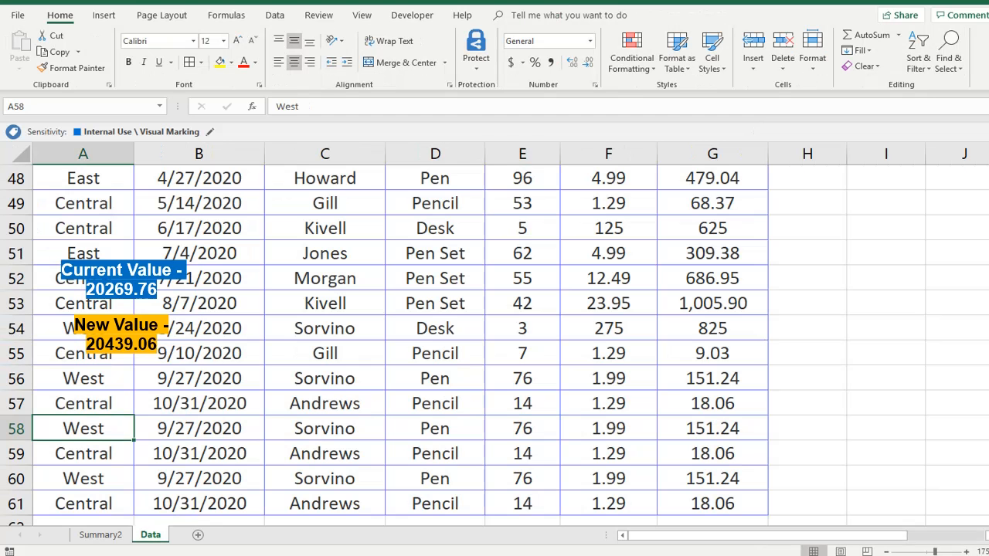
key(Down)
key(Down)
key(shift+Down)
key(shift+space)
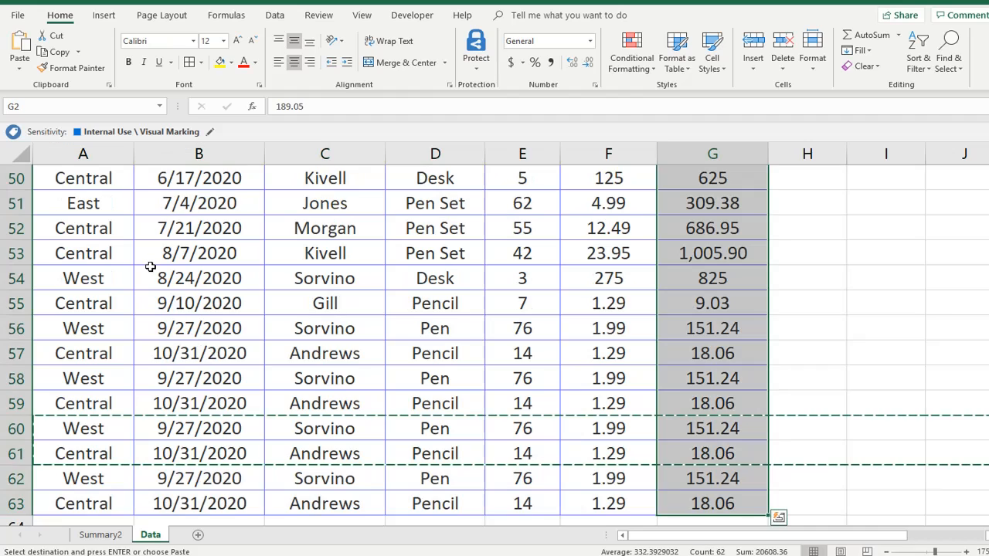
- Clear the pending copy selection, return to the Summary2 sheet and refresh the regional pivot table
key(ctrl+BackSpace)
key(Escape)
key(Up)
key(ctrl+Page_Up)
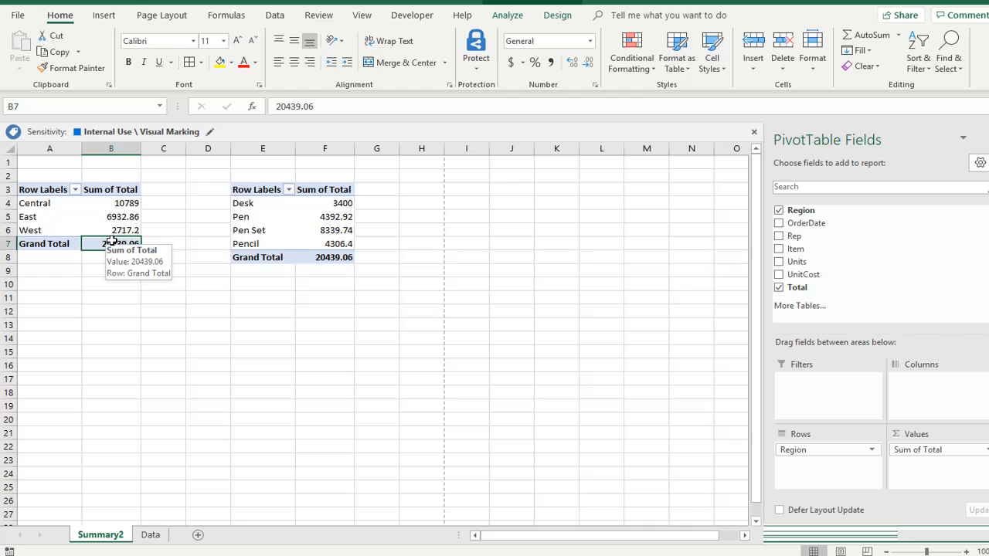
click(122, 217)
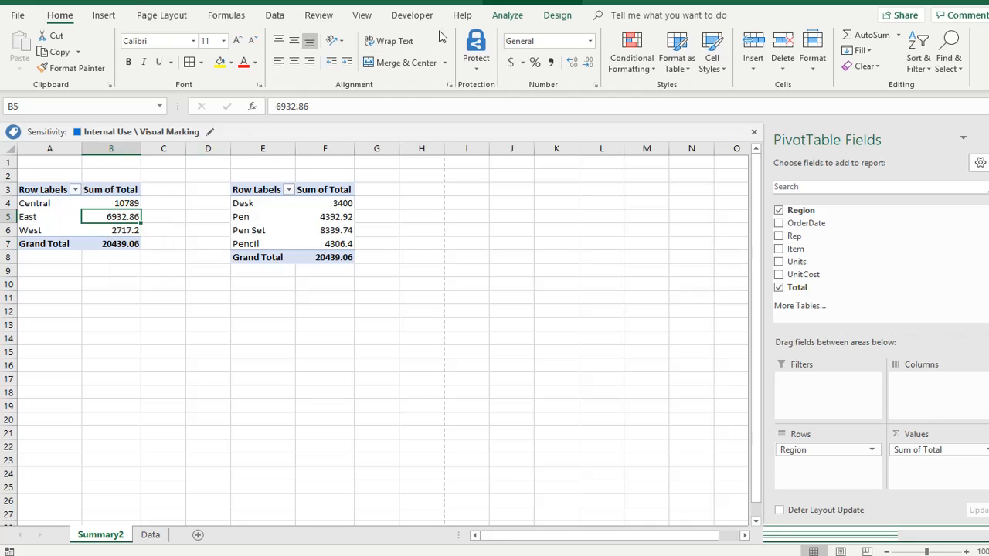
right_click(111, 218)
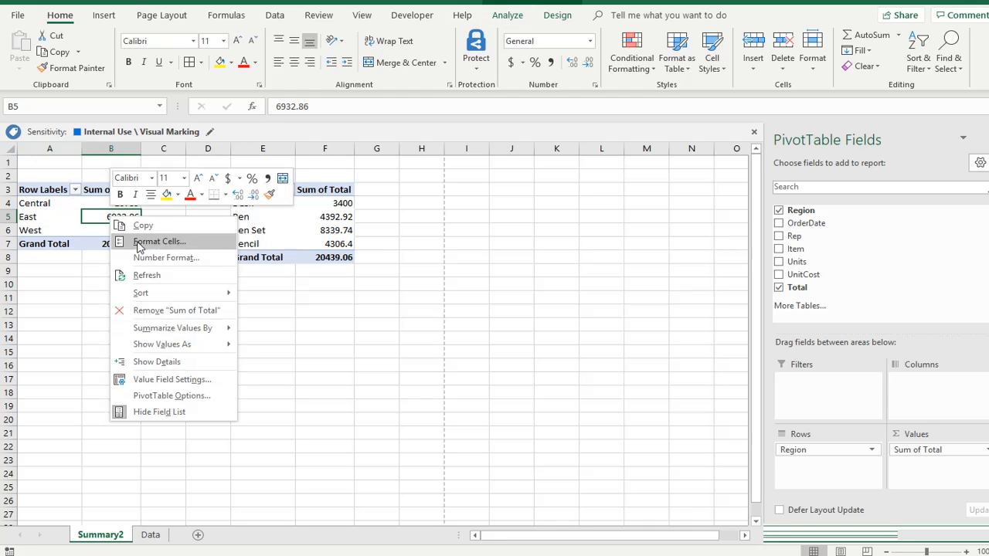
click(143, 275)
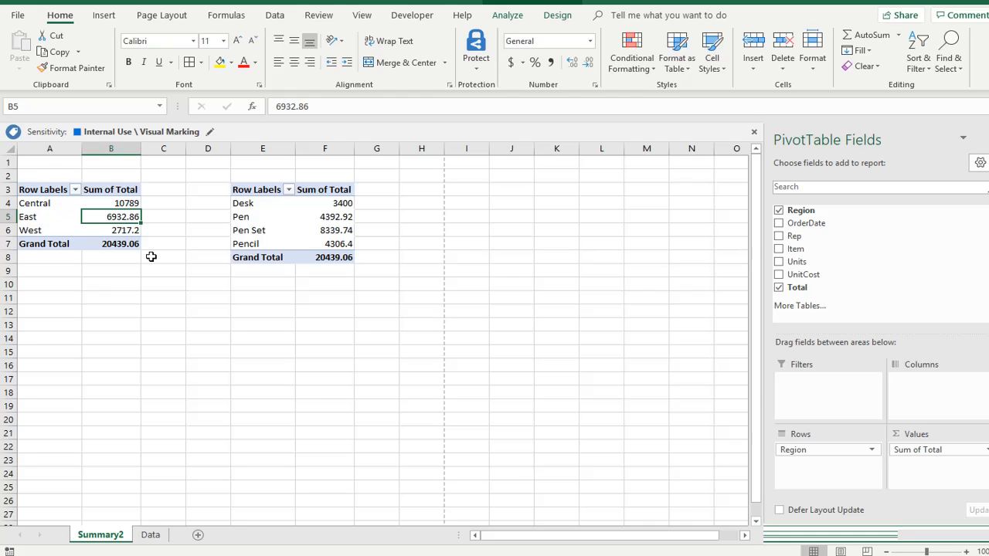
key(alt+F5)
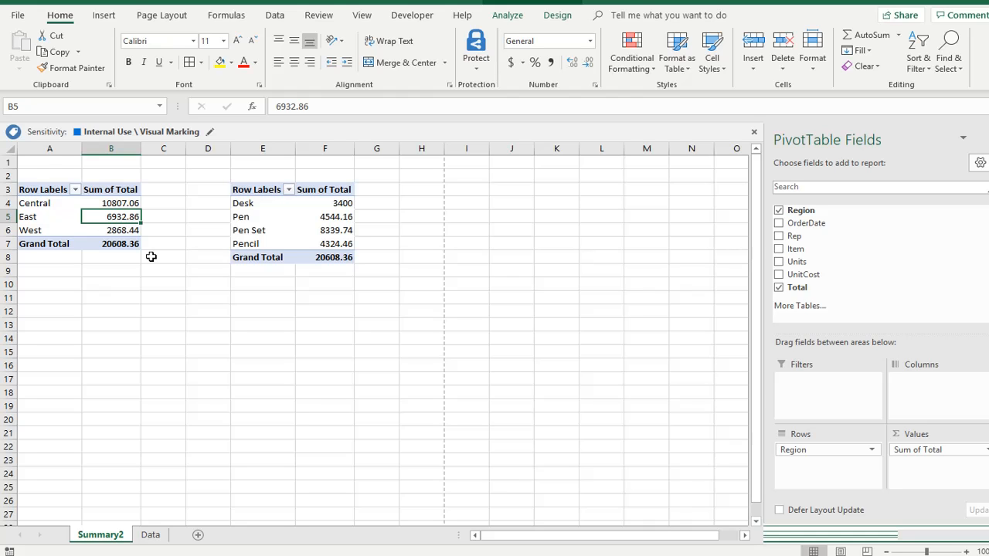
- Delete the last five data rows, 59 to 63, from the Data sheet
key(ctrl+Page_Down)
key(Home)
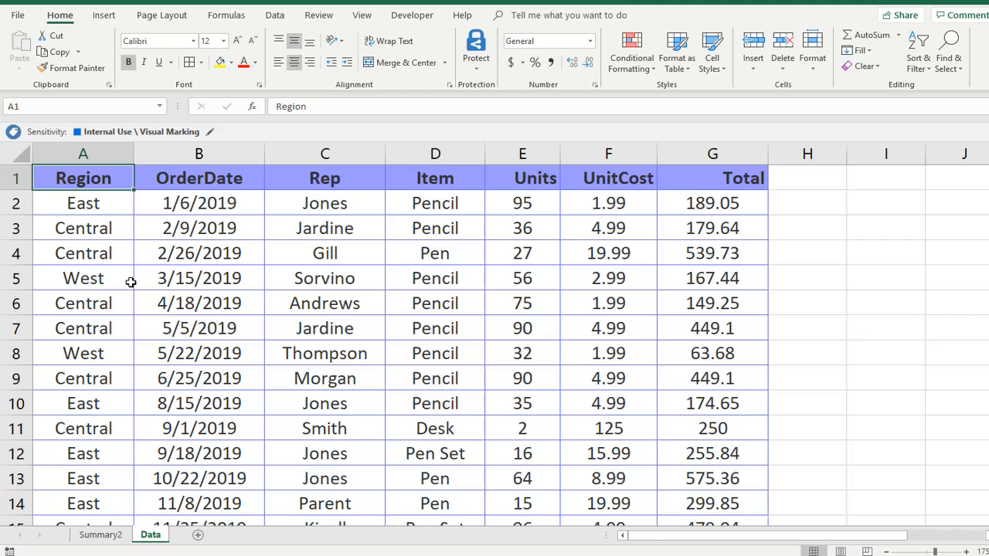
key(ctrl+Down)
key(shift+Up)
key(shift+Up)
key(shift+Up)
key(shift+Up)
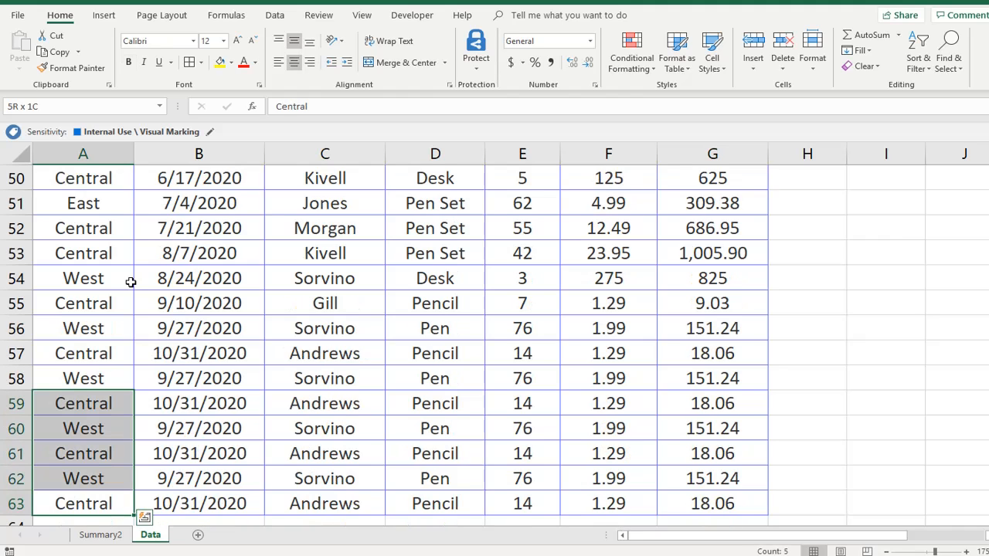
key(shift+space)
key(ctrl+minus)
key(ctrl+Up)
key(ctrl+Up)
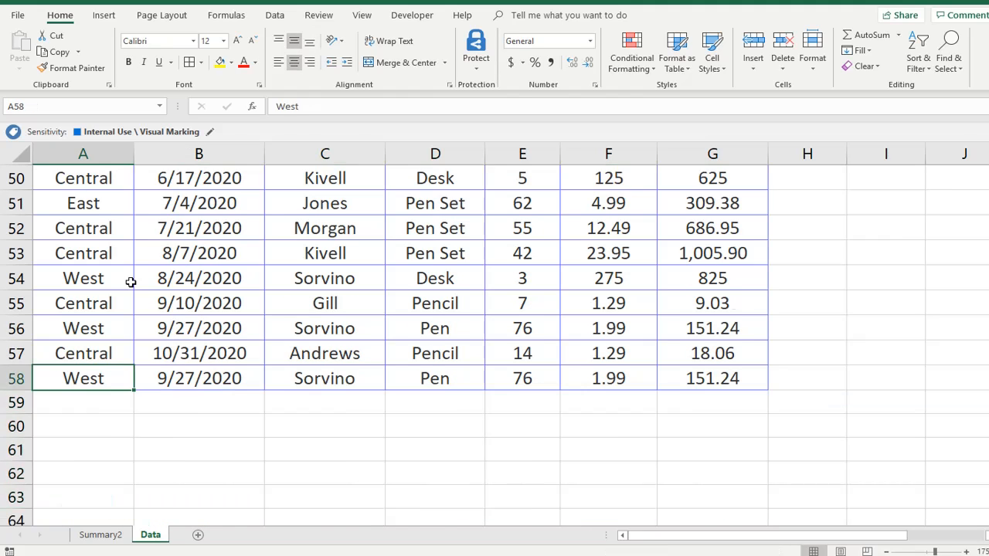
- Delete rows 56 to 58 from the Data sheet so that row 55 is the last record
key(ctrl+Right)
key(Down)
key(ctrl+Down)
key(shift+Up)
key(shift+Up)
key(shift+space)
key(ctrl+minus)
key(ctrl+Up)
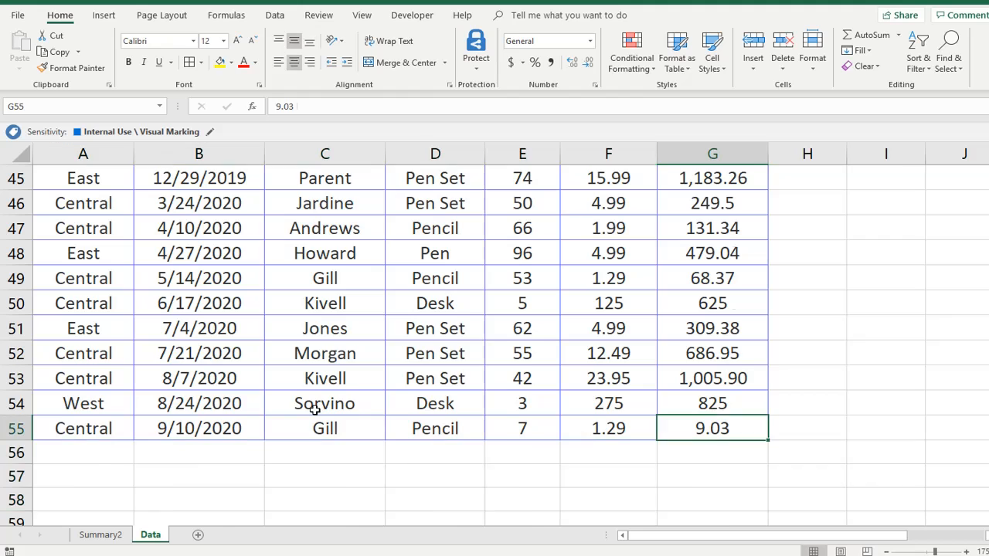
- Check the sum of the Total column from G2 down to G55 on the Data sheet
key(ctrl+Up)
key(ctrl+Right)
key(Left)
key(ctrl+Left)
key(Down)
key(ctrl+shift+Down)
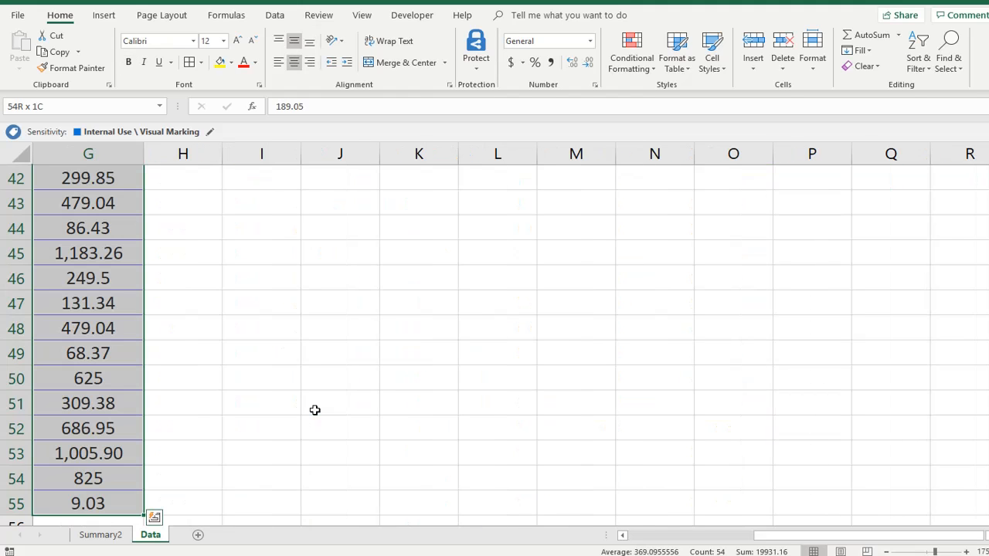
- Return to the Summary2 sheet and refresh all pivot tables to reflect the deleted rows
key(ctrl+Home)
key(ctrl+Page_Up)
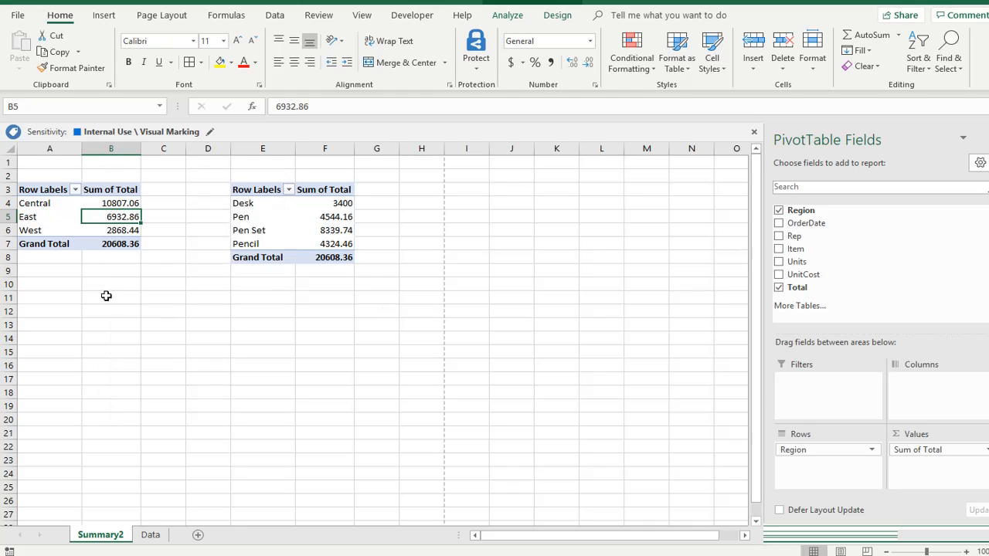
key(ctrl+alt+F5)
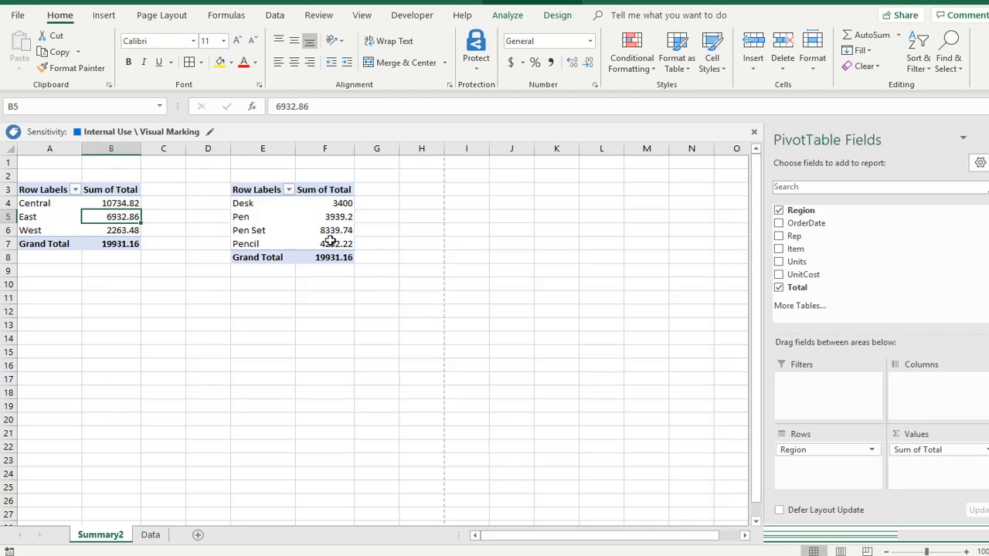
mouse_move(330, 241)
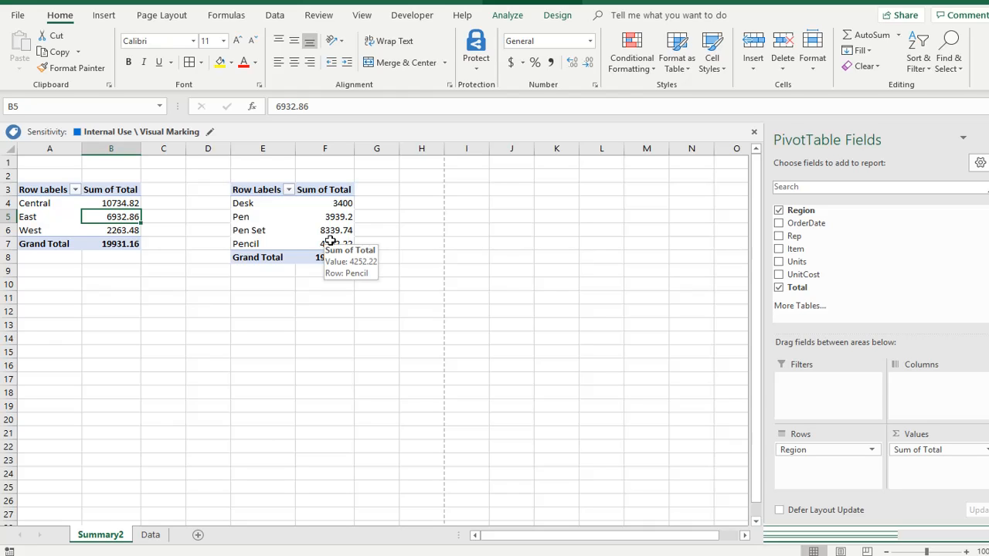
mouse_move(330, 241)
- Select the East total in the regional pivot table, and go back to the Data sheet
click(204, 218)
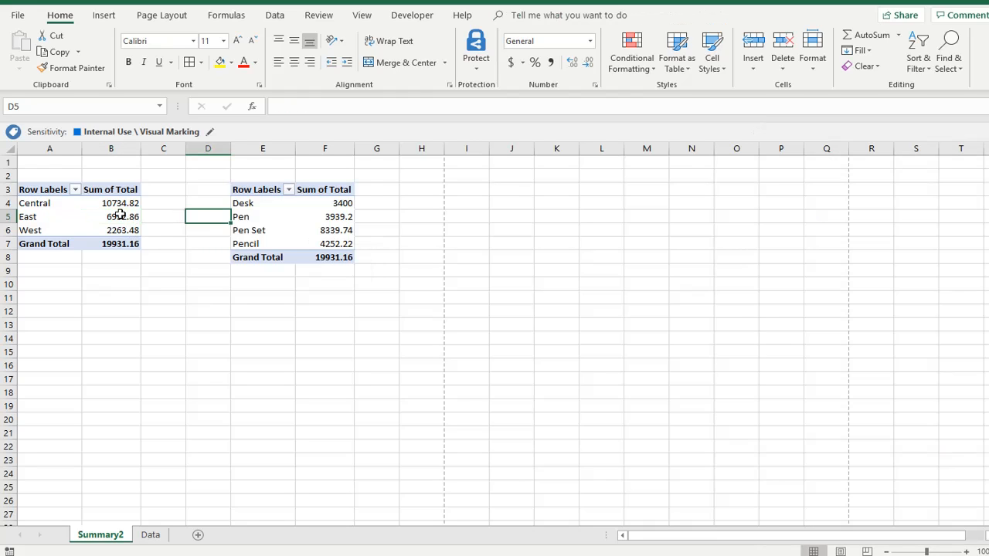
click(118, 216)
click(154, 535)
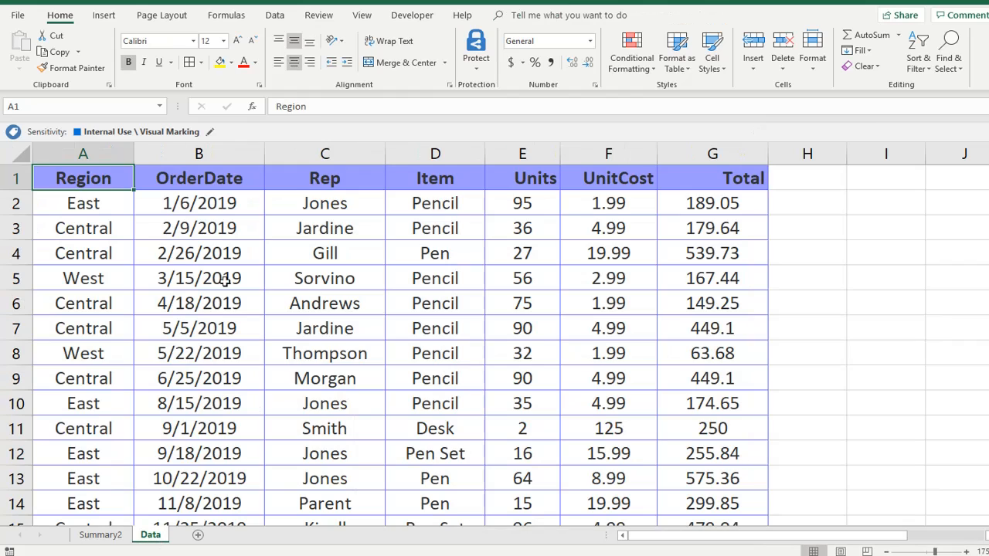